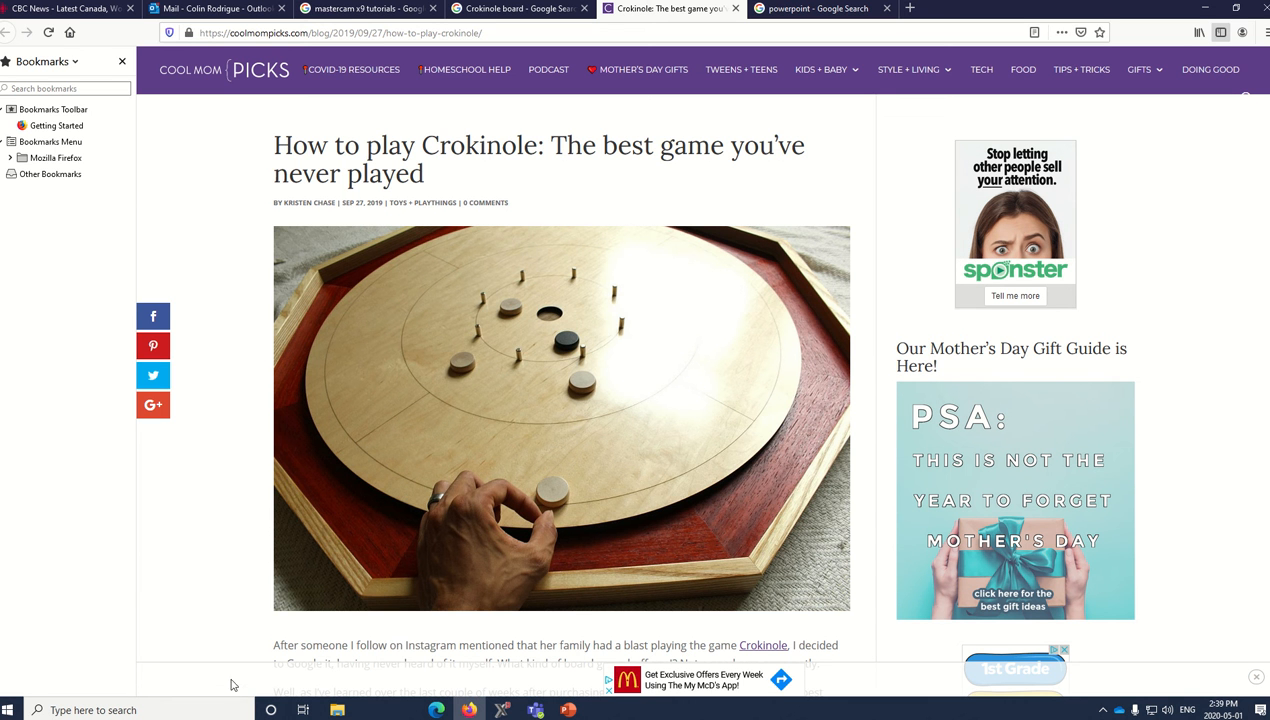
Switch to Mastercam and save the new file as crokinole in the main OneDrive folder
left_click(505, 712)
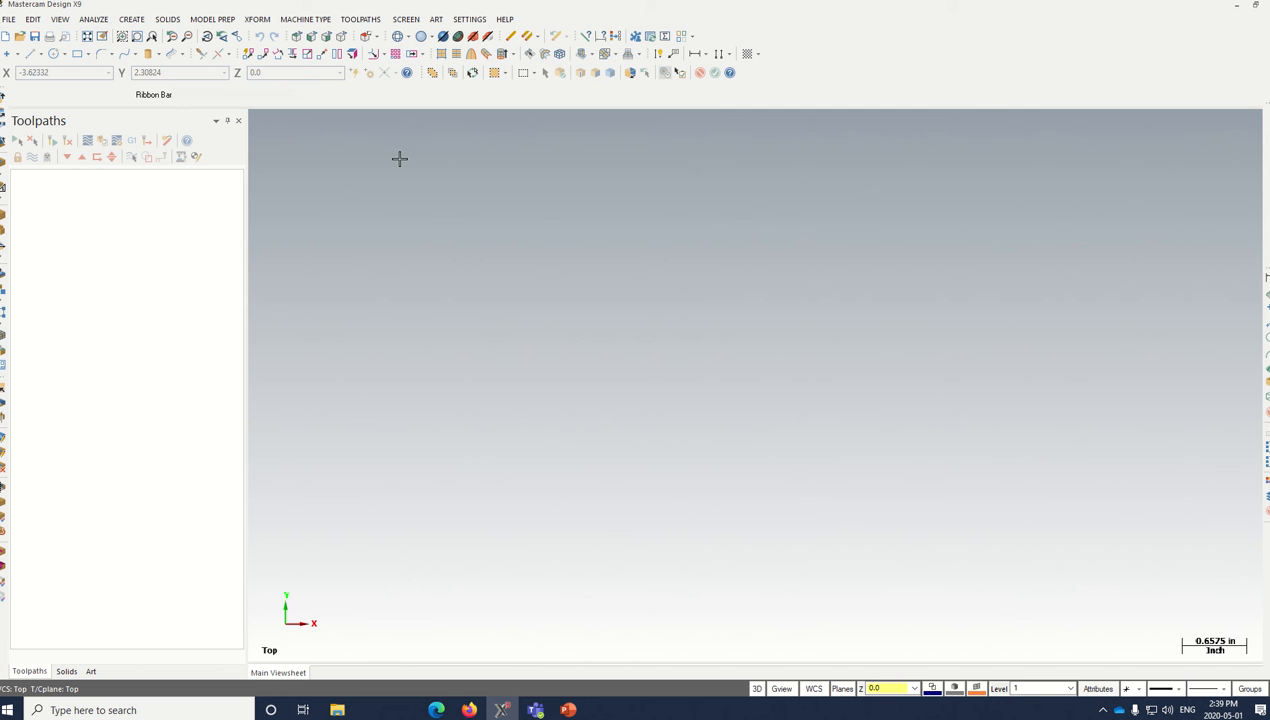
left_click(9, 19)
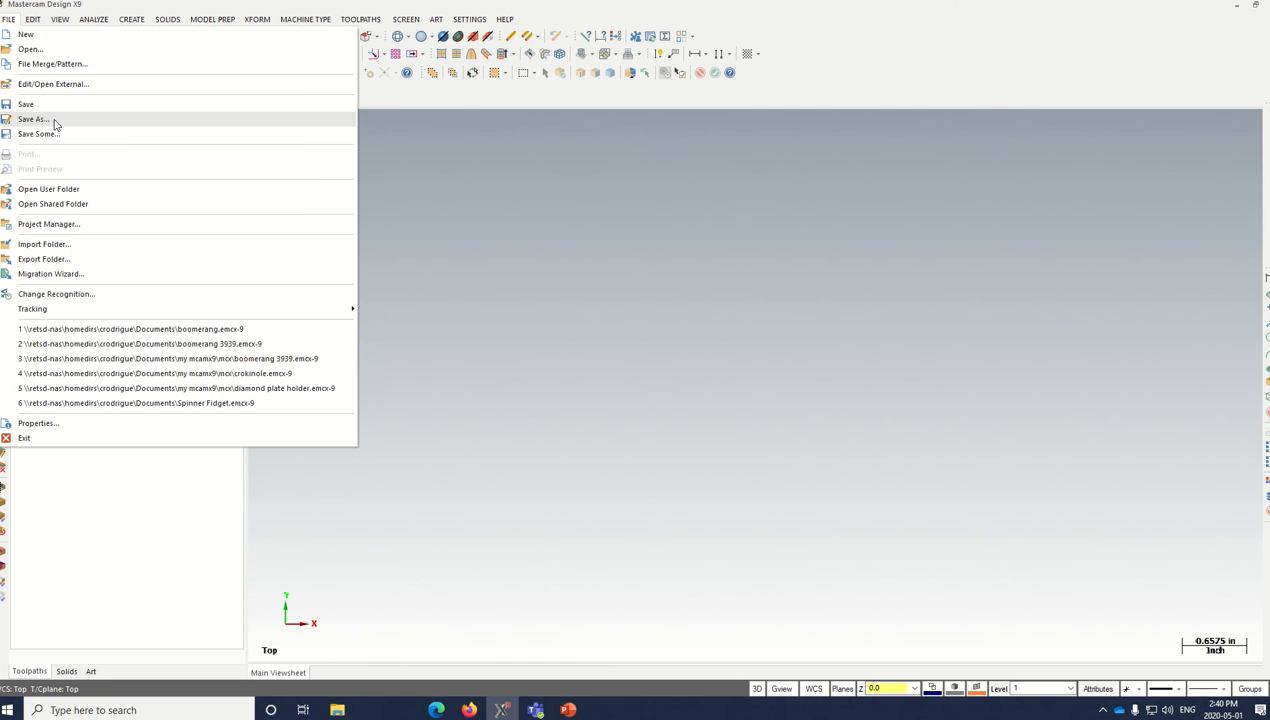
left_click(55, 121)
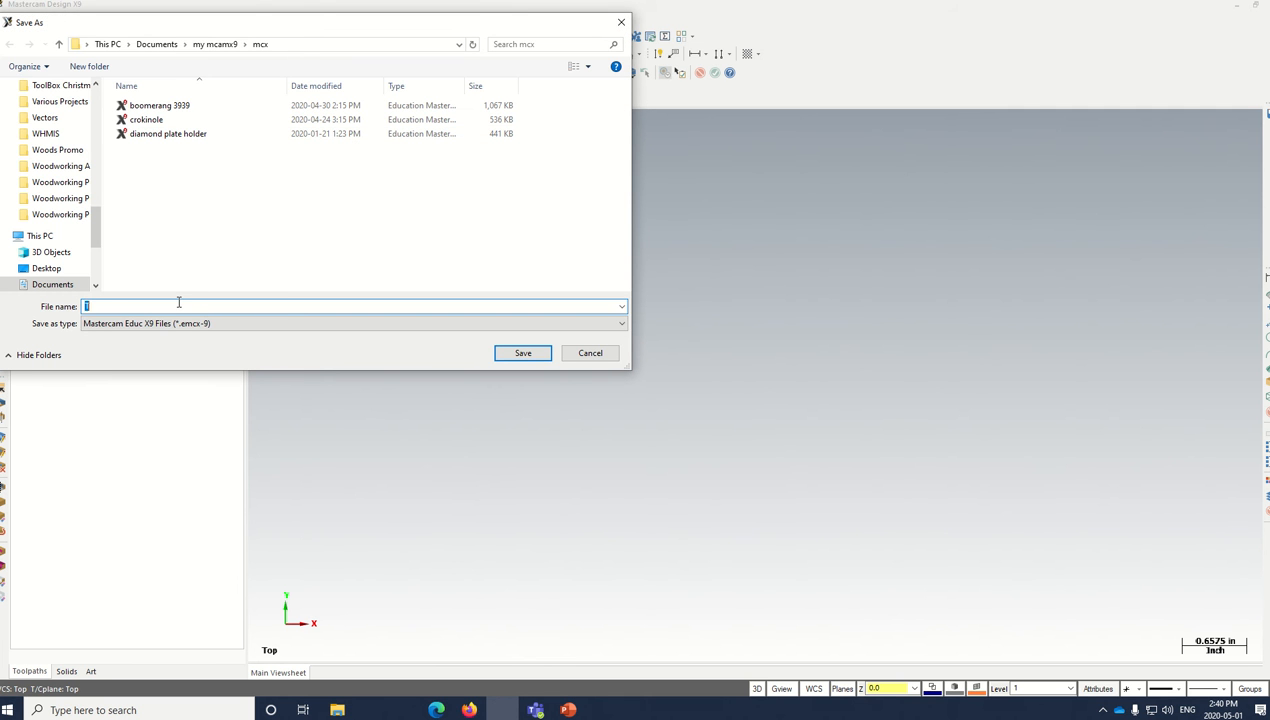
type("crokinole")
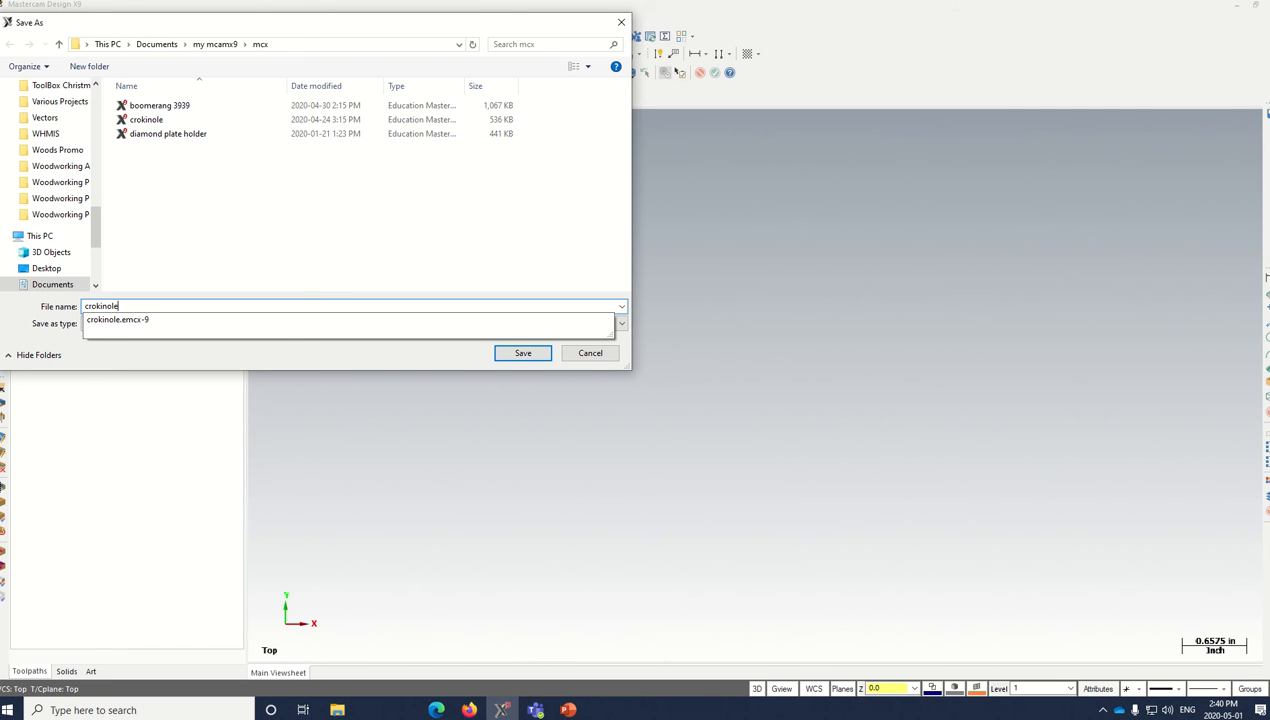
scroll(80, 230, "up", 8)
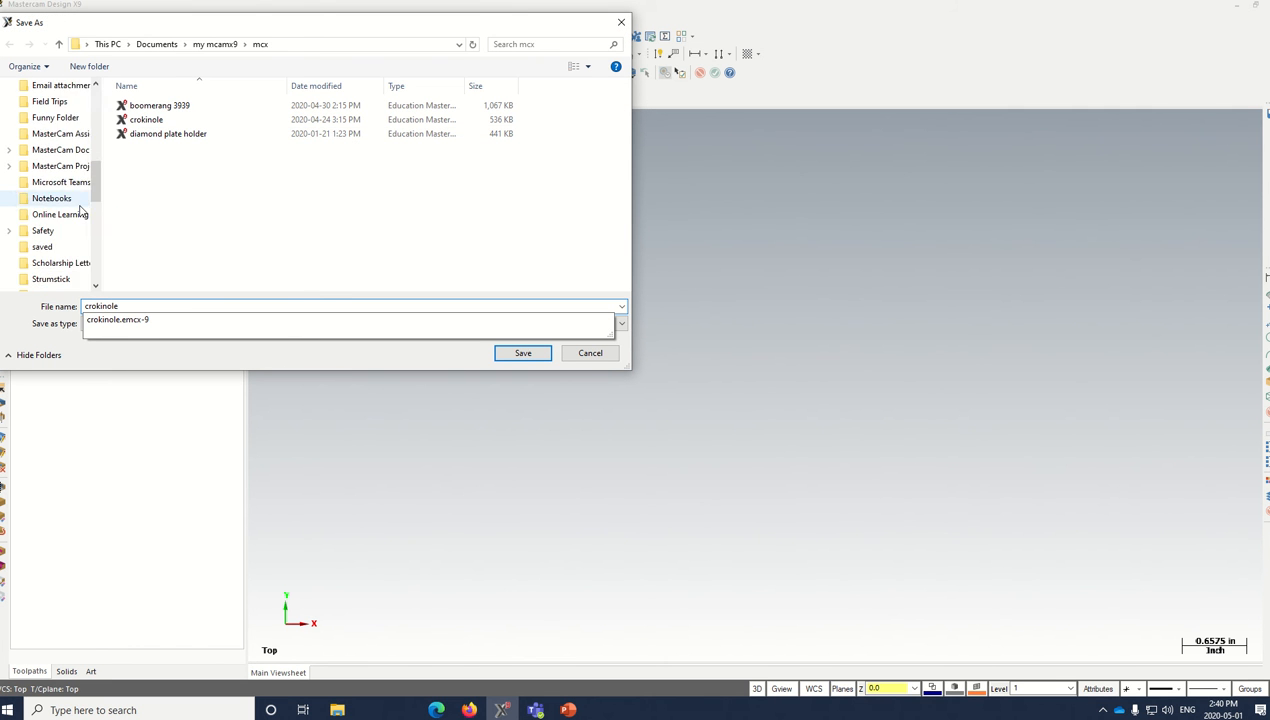
scroll(78, 210, "up", 4)
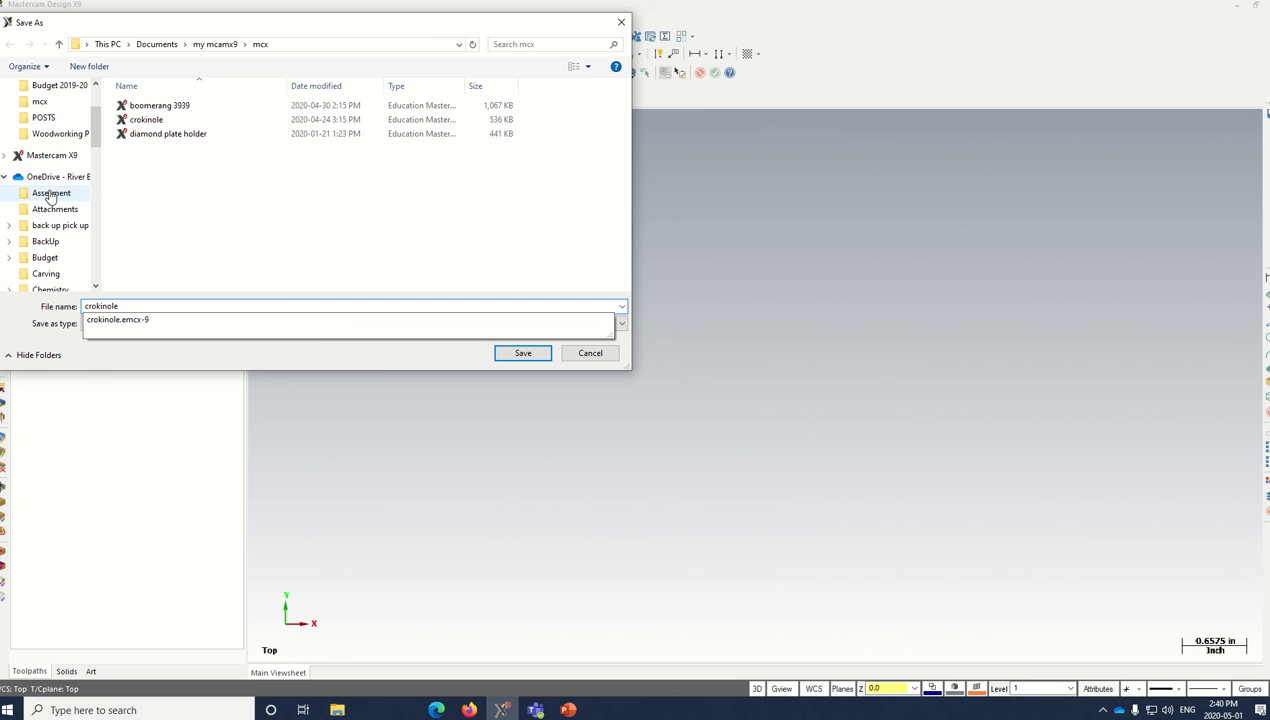
left_click(40, 176)
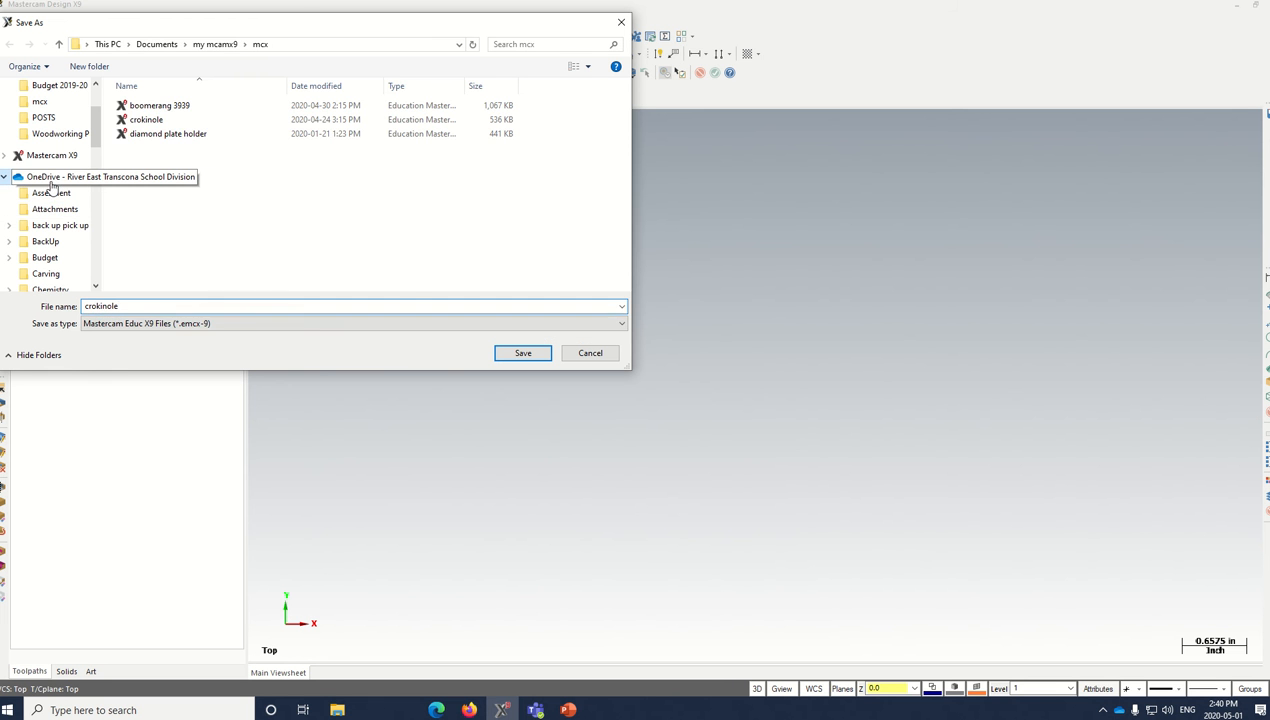
left_click(148, 306)
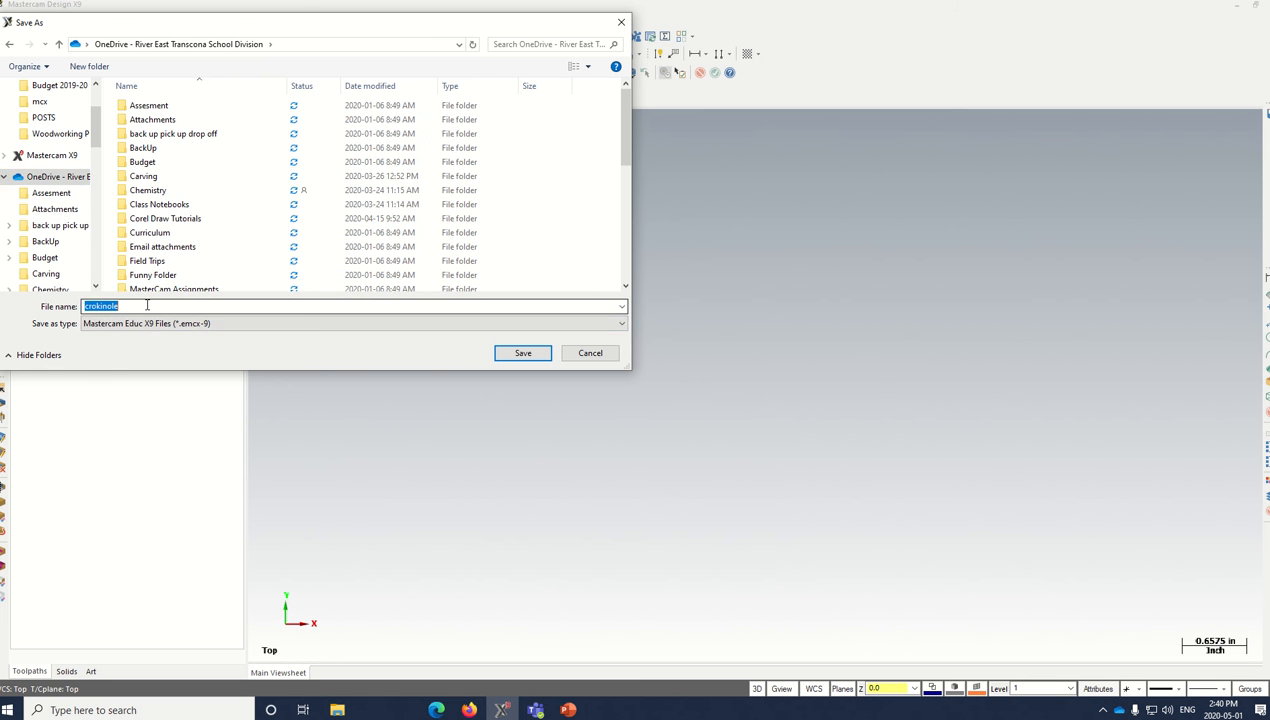
left_click(518, 353)
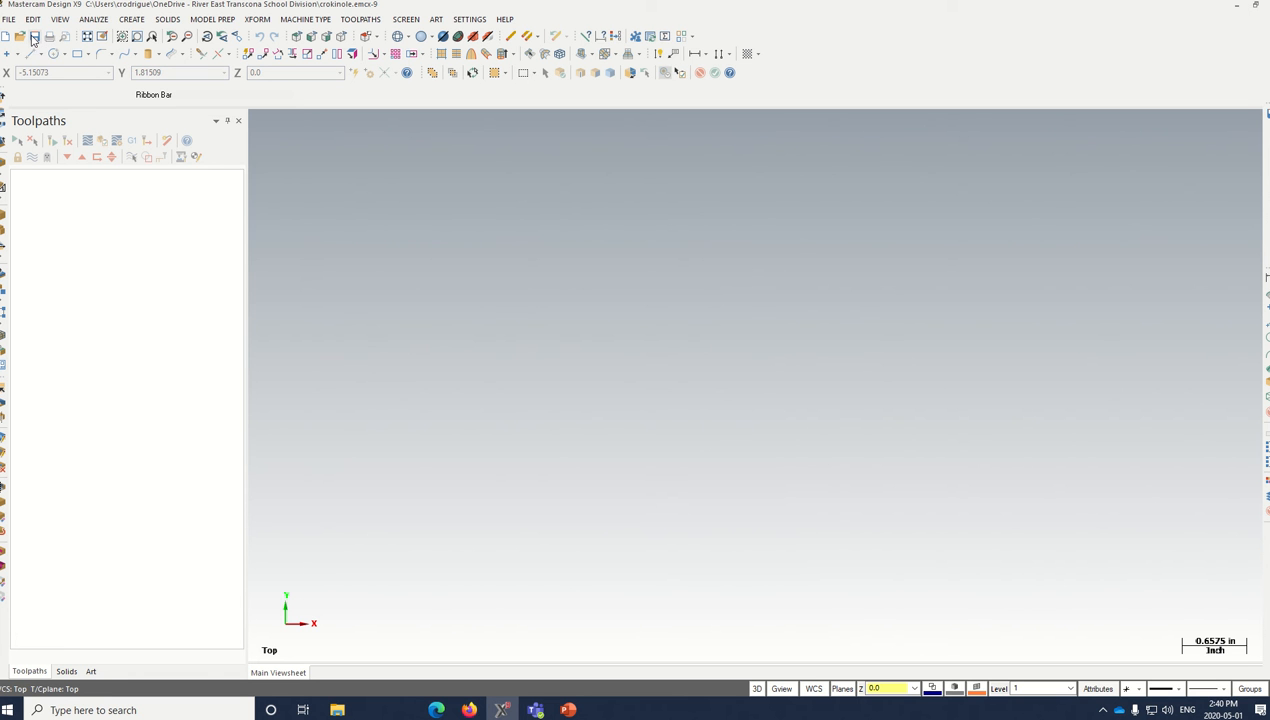
Review the router machine definitions available for the machine list without adding any
left_click(303, 22)
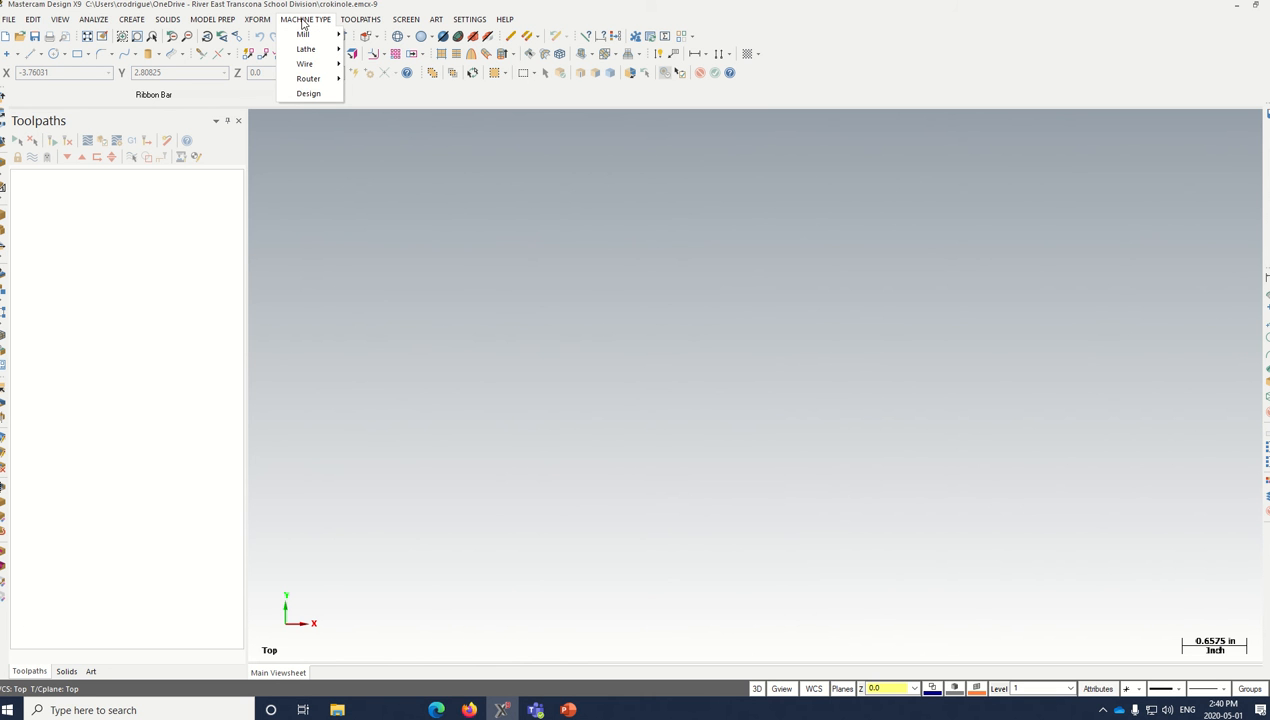
mouse_move(302, 80)
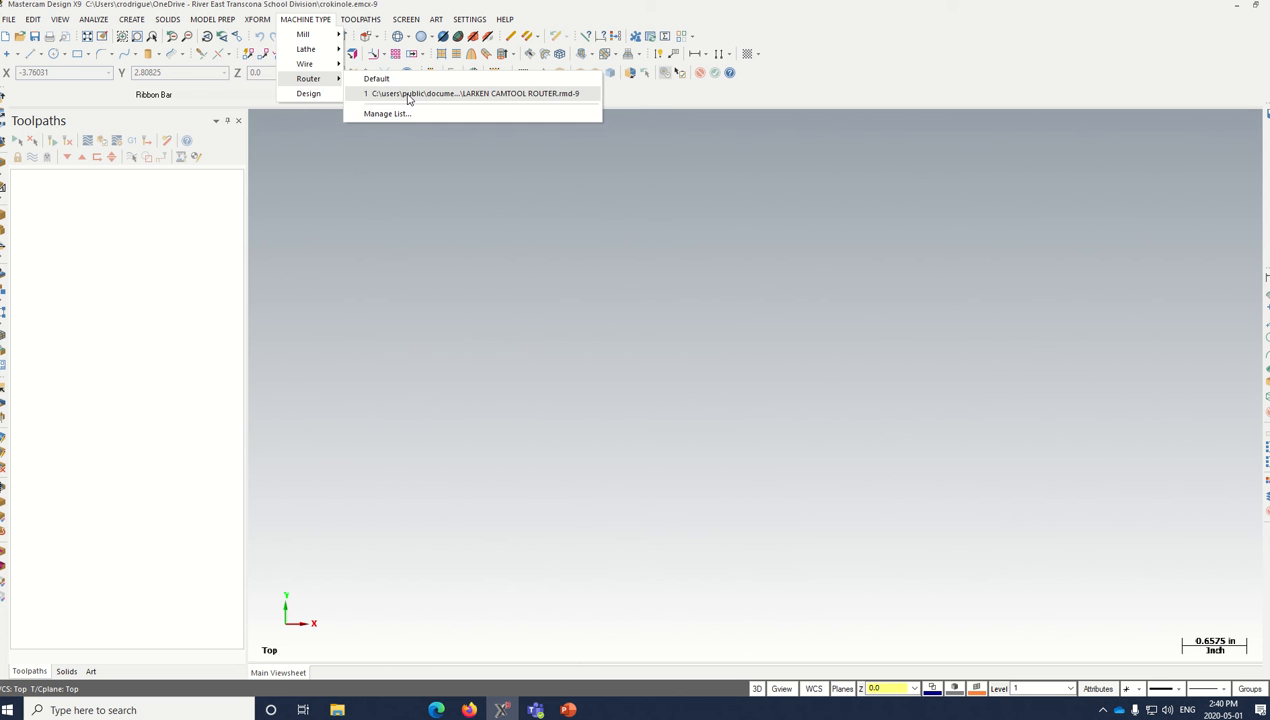
left_click(400, 113)
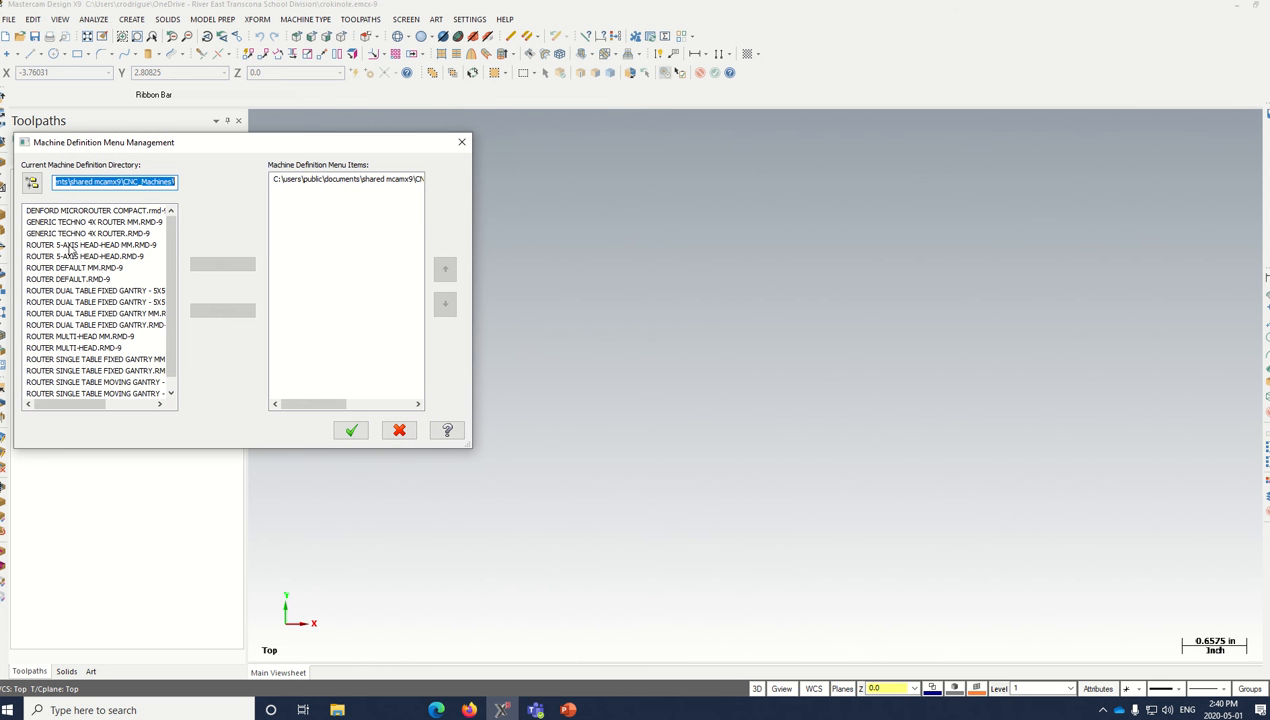
scroll(85, 232, "down", 1)
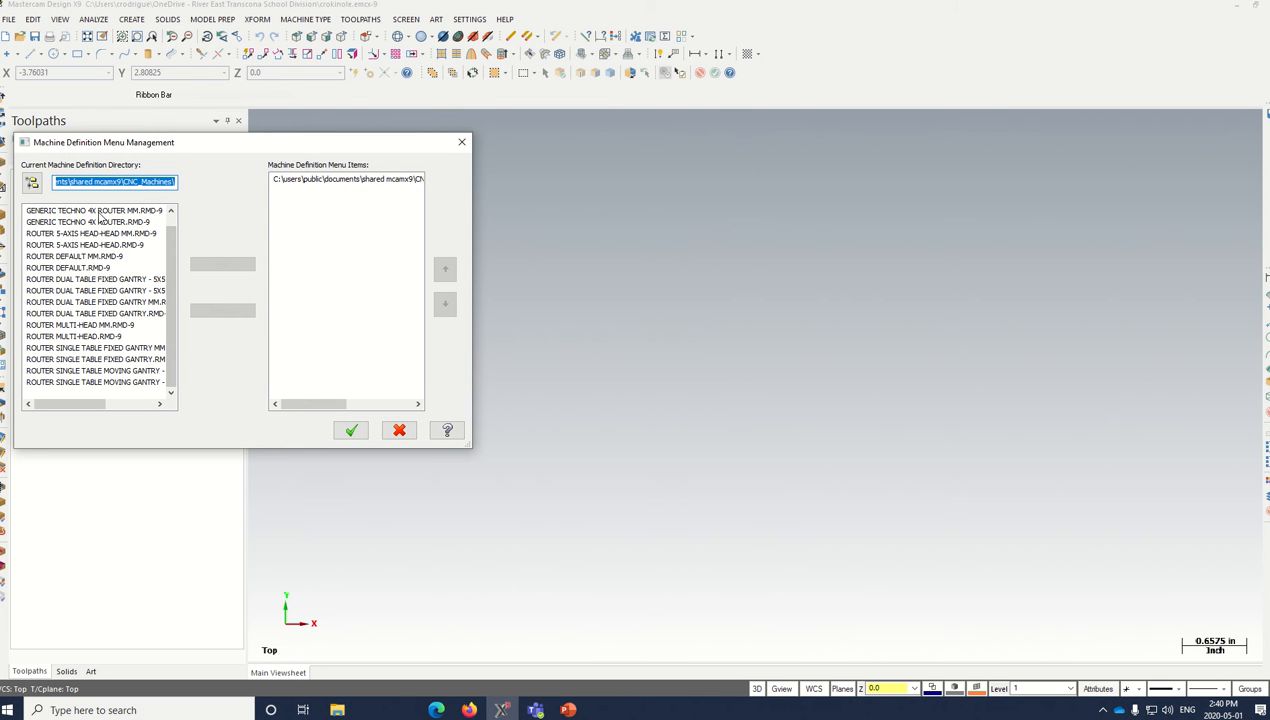
scroll(172, 240, "up", 1)
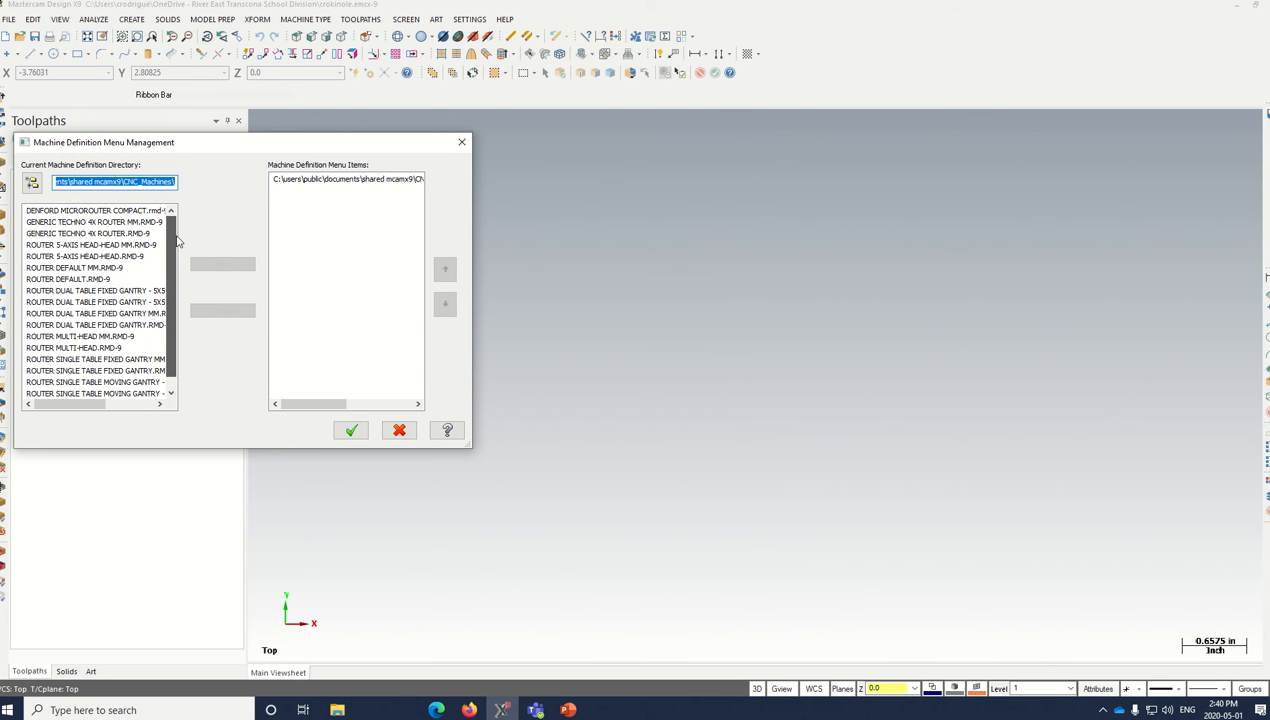
scroll(175, 245, "down", 1)
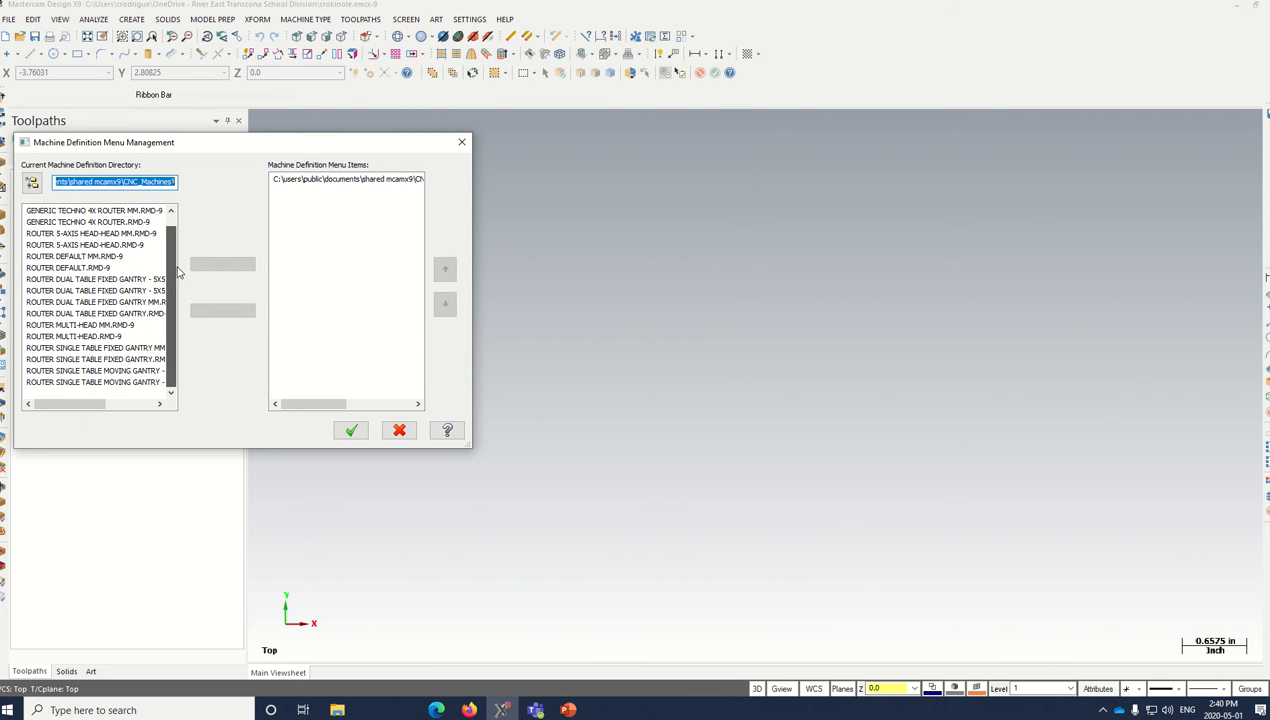
left_click(400, 432)
Set the machine type to the LARKEN CAMTOOL ROUTER machine definition
left_click(302, 22)
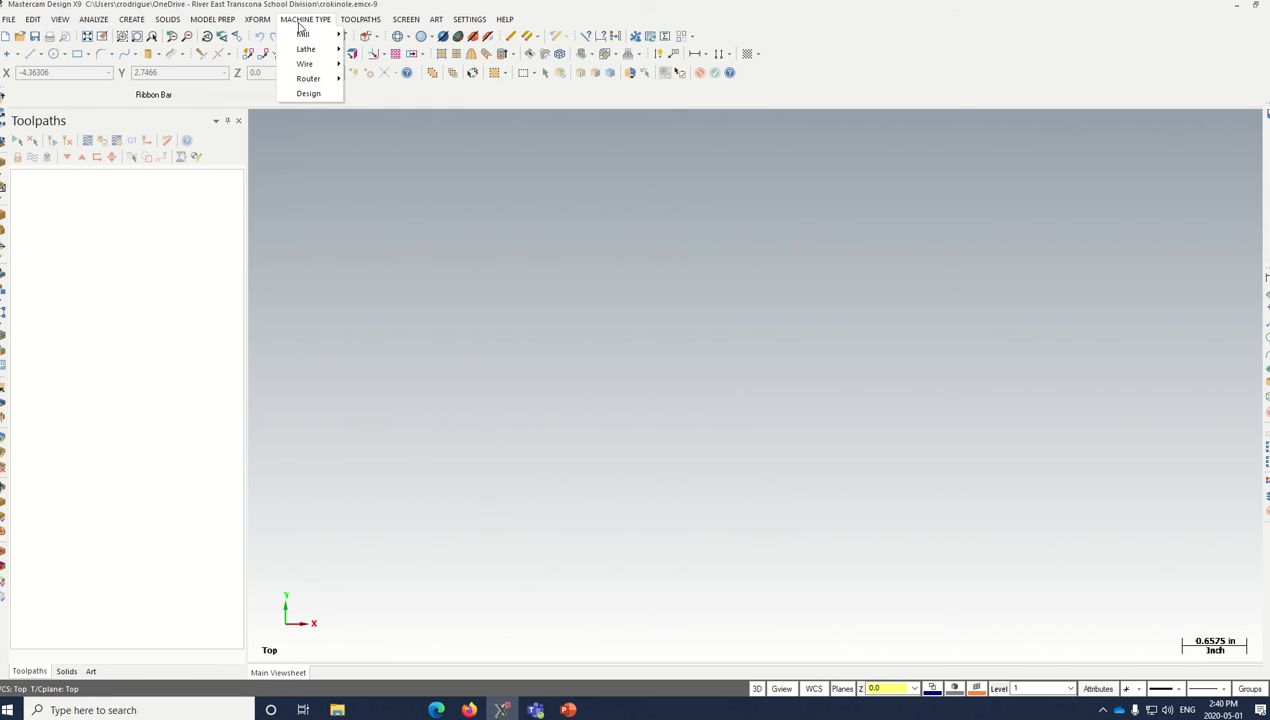
mouse_move(310, 79)
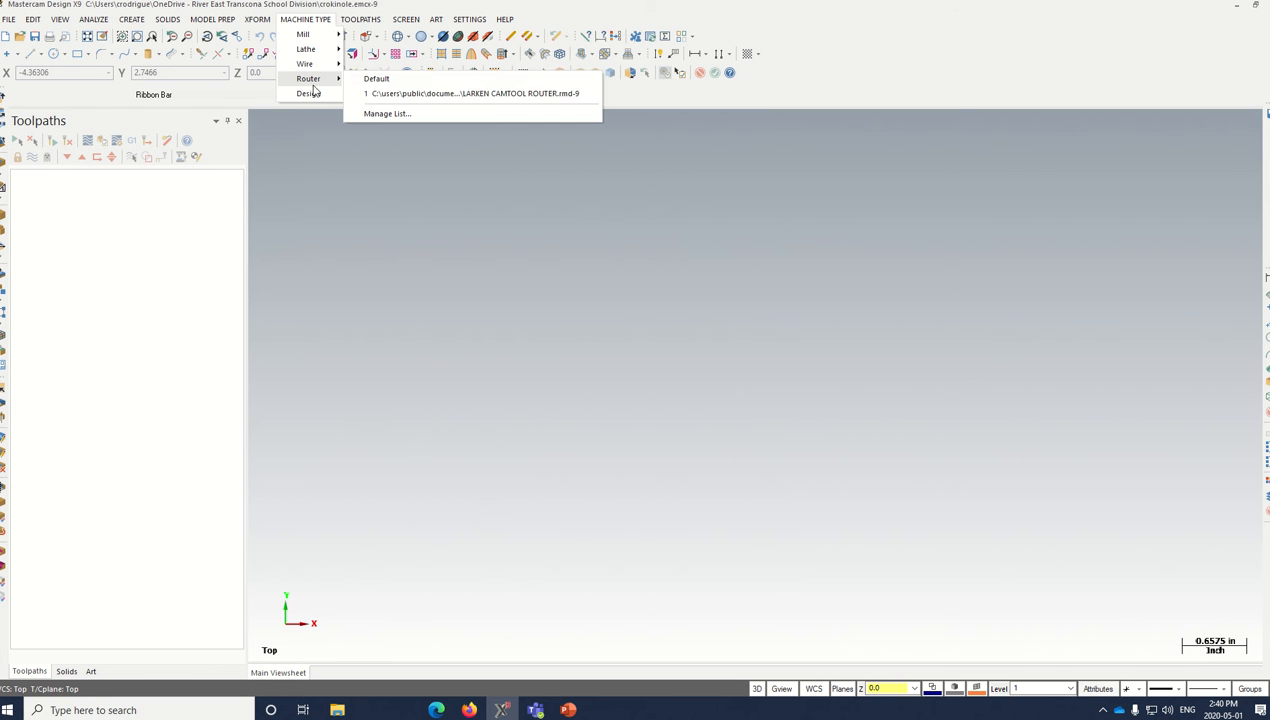
left_click(415, 94)
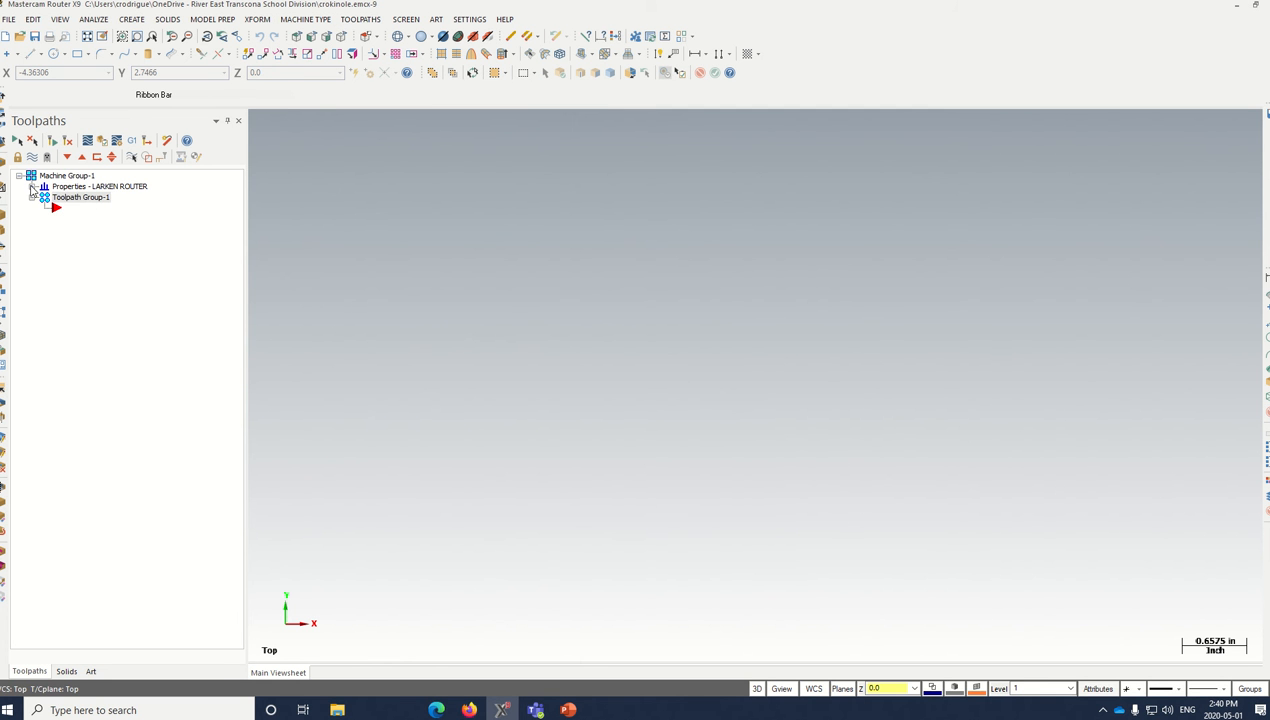
Set up rectangular stock for the machine group, 28 in X, 28 in Y and 0.5 thick in Z, with its outline displayed
left_click(32, 187)
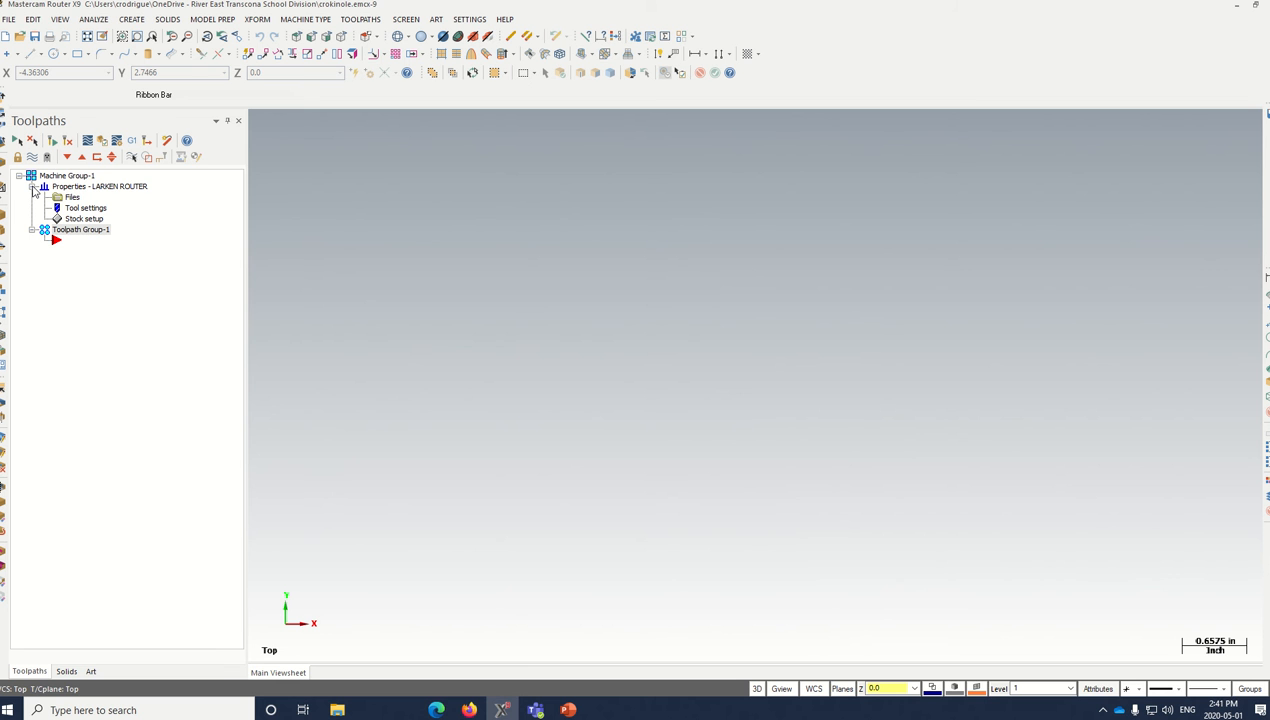
left_click(79, 220)
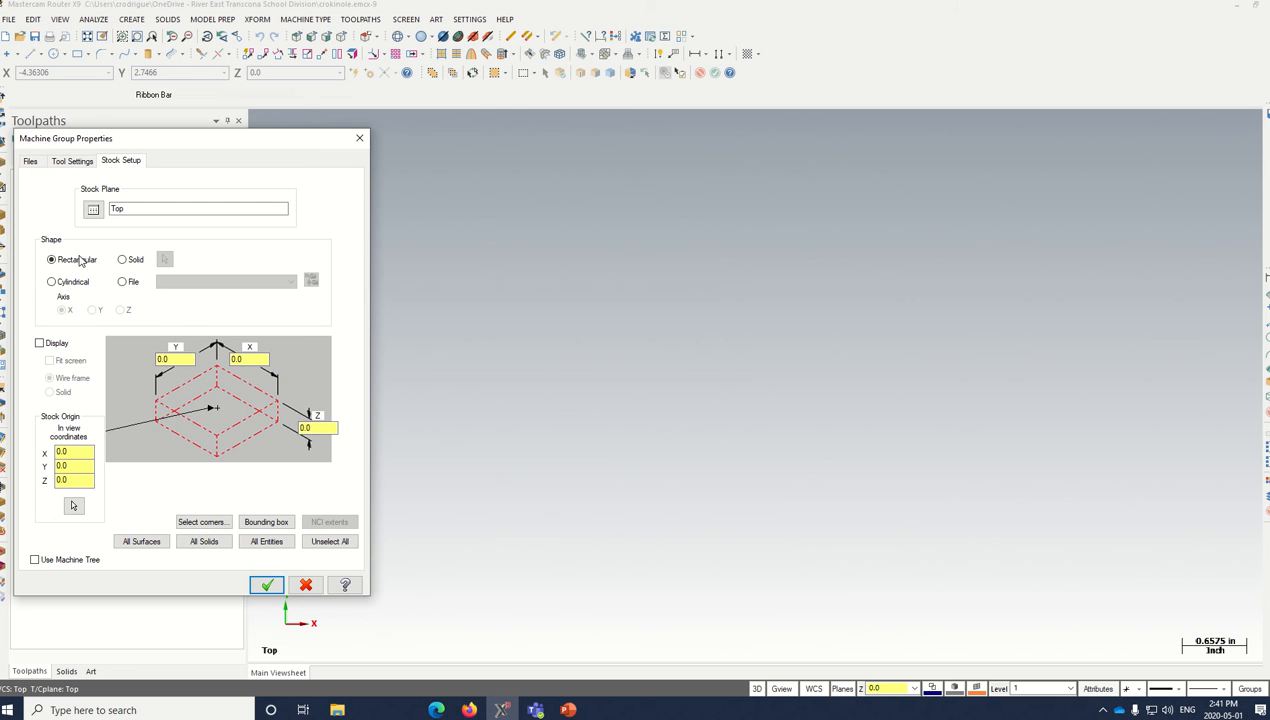
left_click_drag(180, 359, 145, 359)
type("28")
left_click_drag(258, 358, 213, 365)
type("28")
left_click_drag(334, 428, 300, 428)
key("BackSpace")
left_click(39, 344)
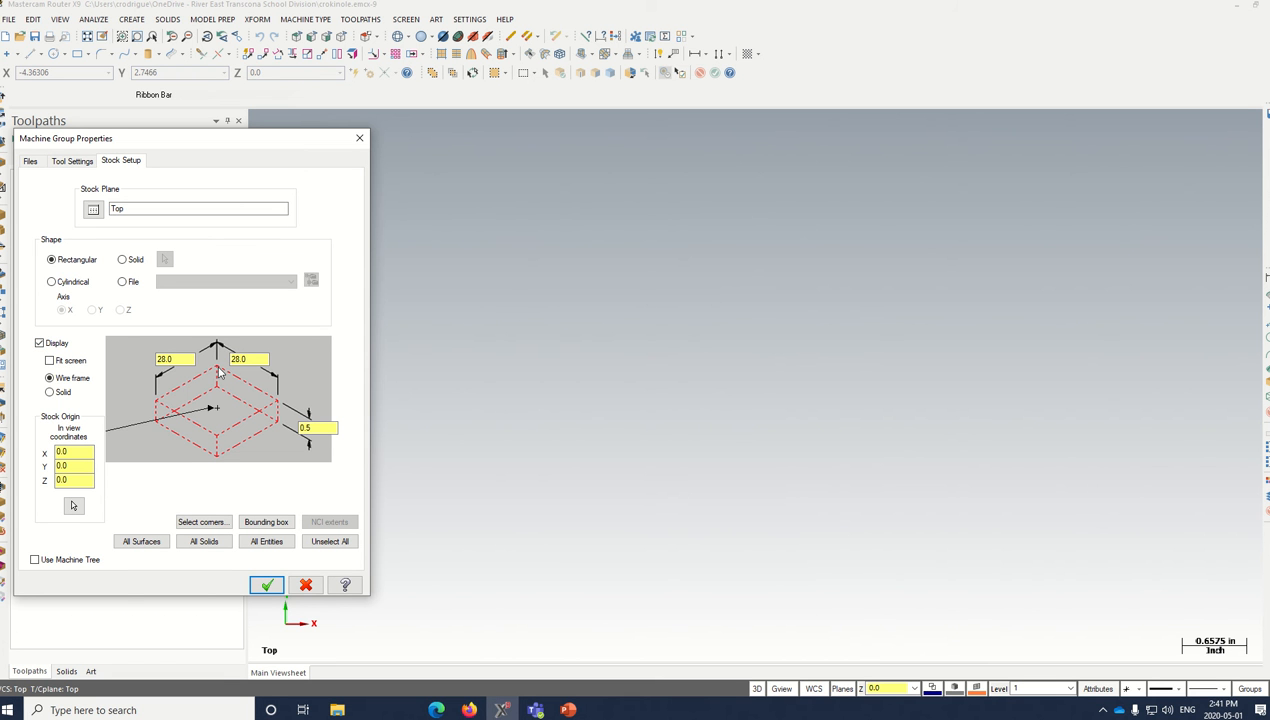
left_click(266, 588)
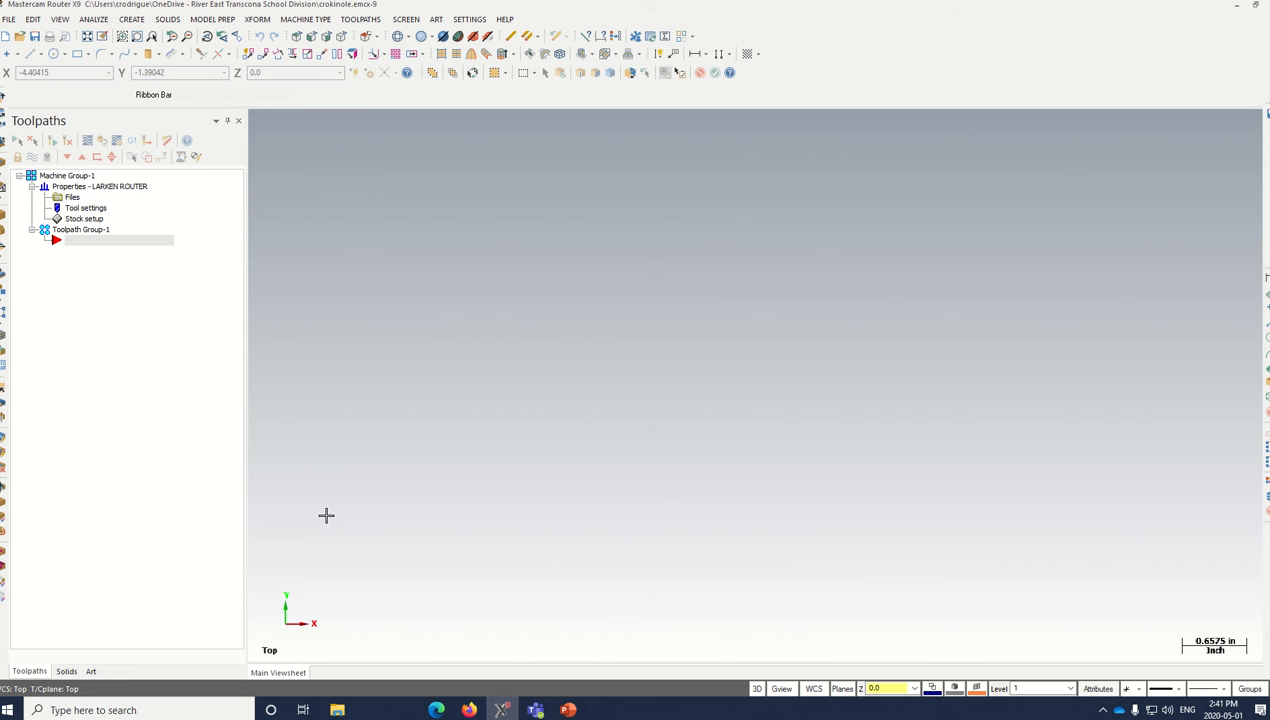
Examine the whole stock outline from the rotated, right side and isometric views, finishing in the top view
scroll(347, 468, "down", 3)
scroll(408, 471, "down", 5)
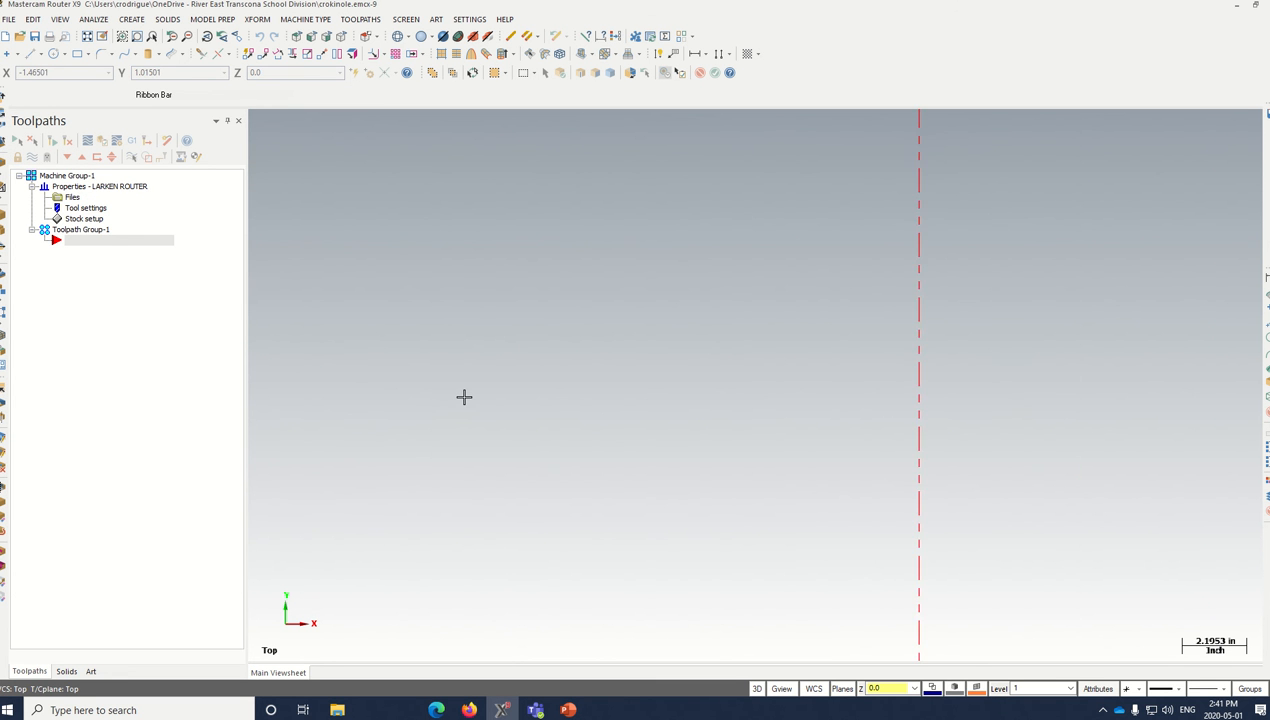
key("Left")
key("Left")
key("Left")
key("Left")
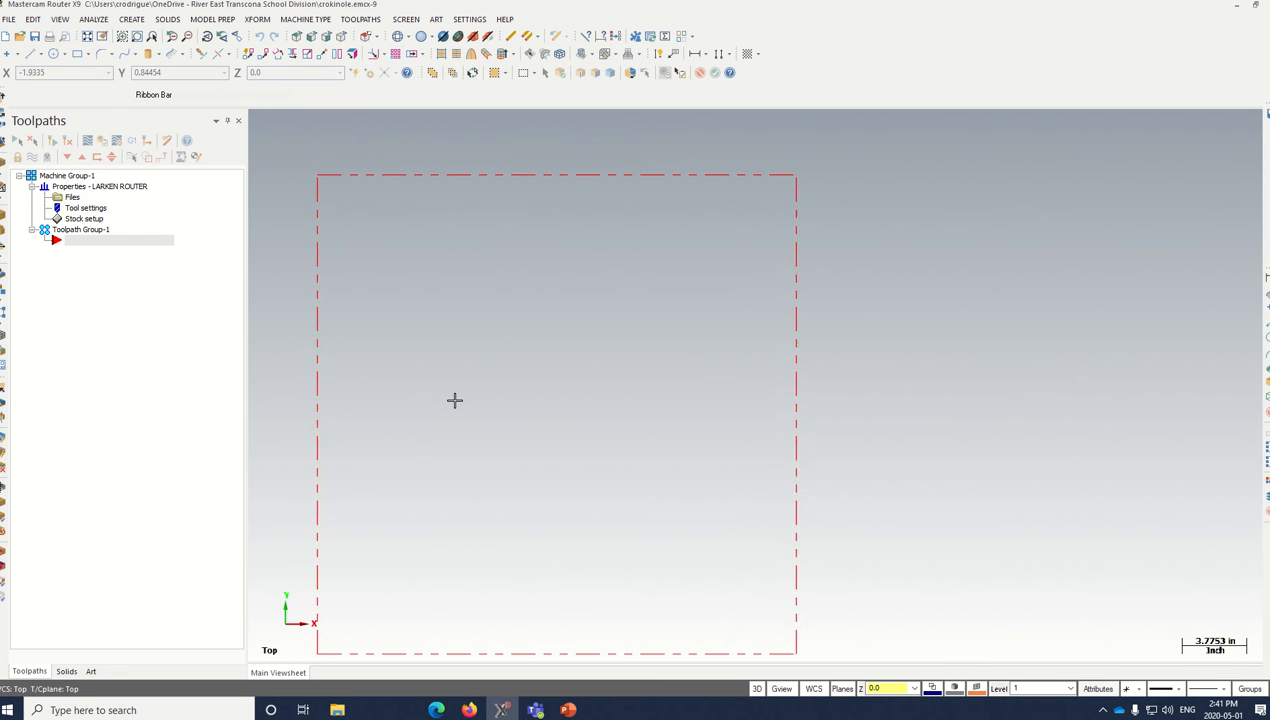
key("Left")
key("Left")
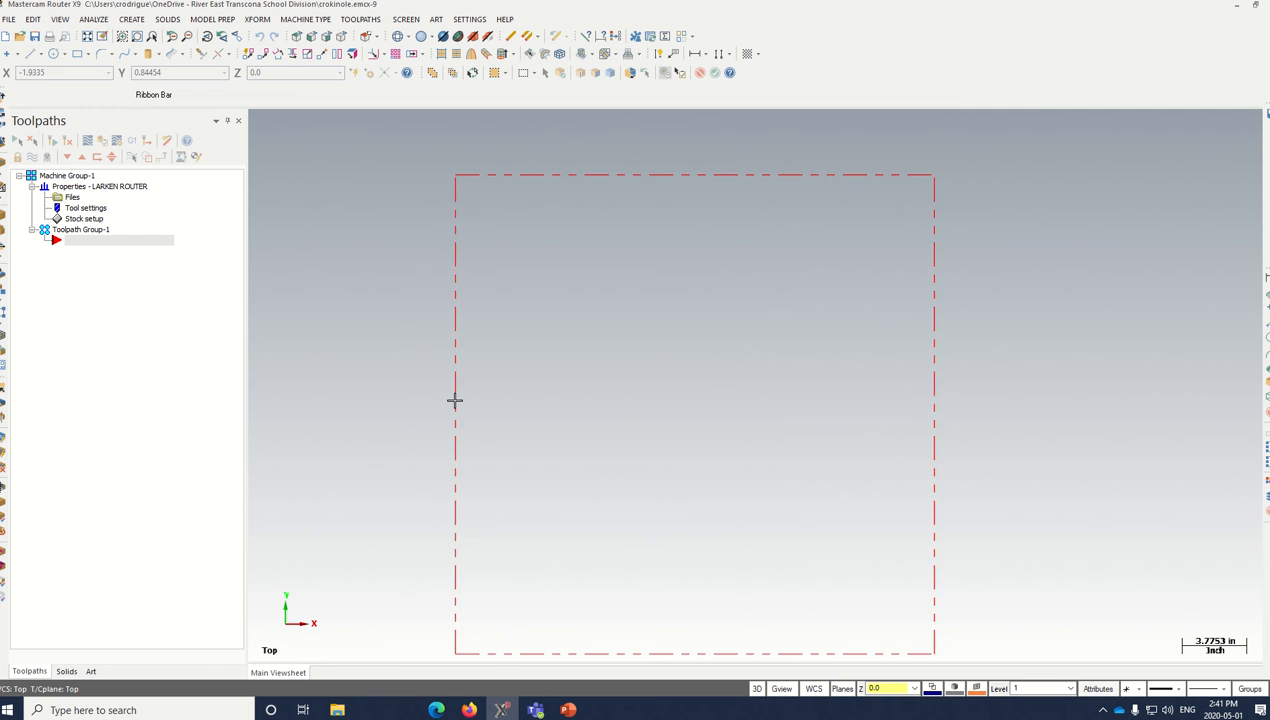
key("Down")
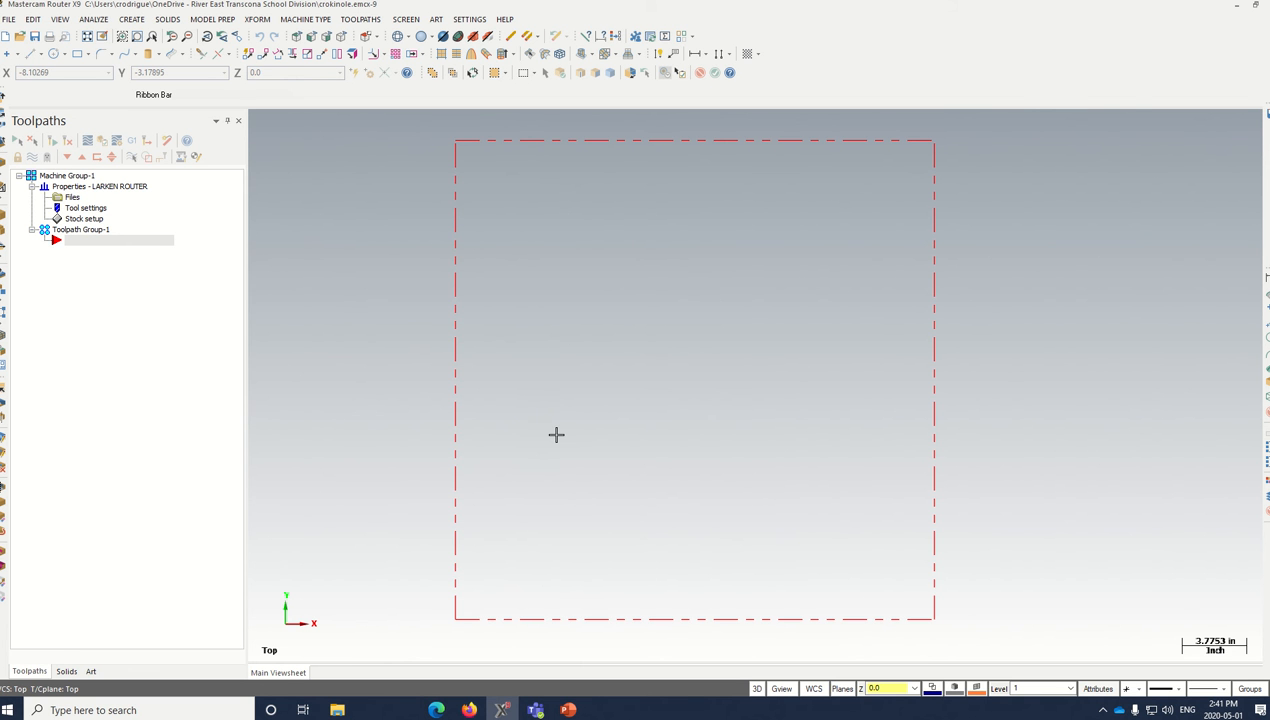
mouse_move(559, 430)
middle_mouse_down()
mouse_move(601, 385)
mouse_move(688, 333)
mouse_move(657, 317)
mouse_move(609, 357)
mouse_move(590, 414)
mouse_move(723, 363)
mouse_move(808, 354)
middle_mouse_up()
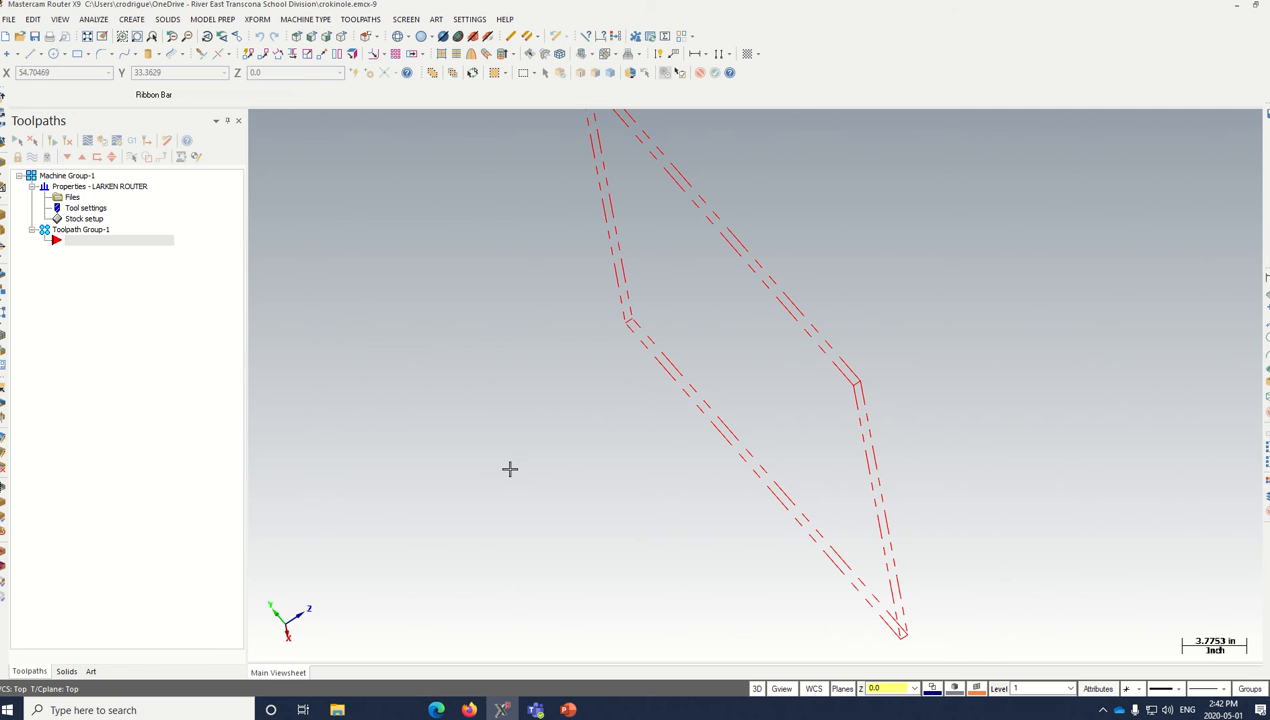
left_click(297, 37)
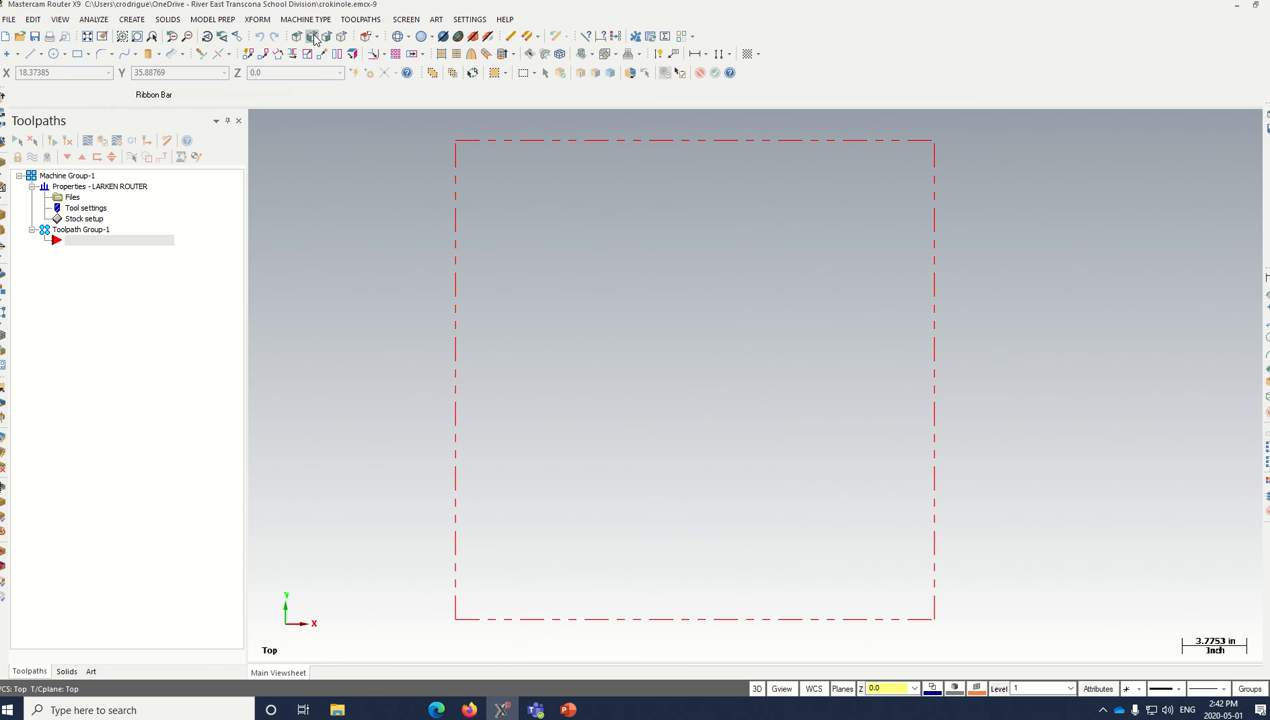
left_click(327, 37)
left_click(327, 37)
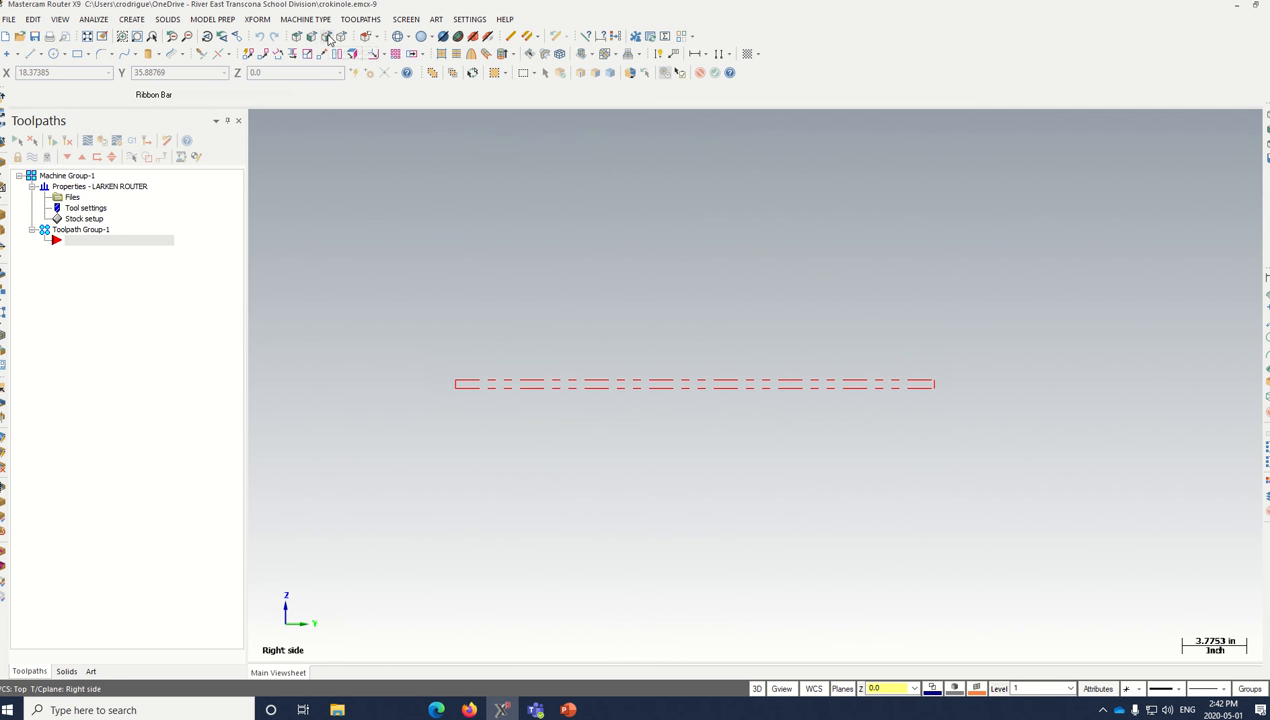
left_click(341, 37)
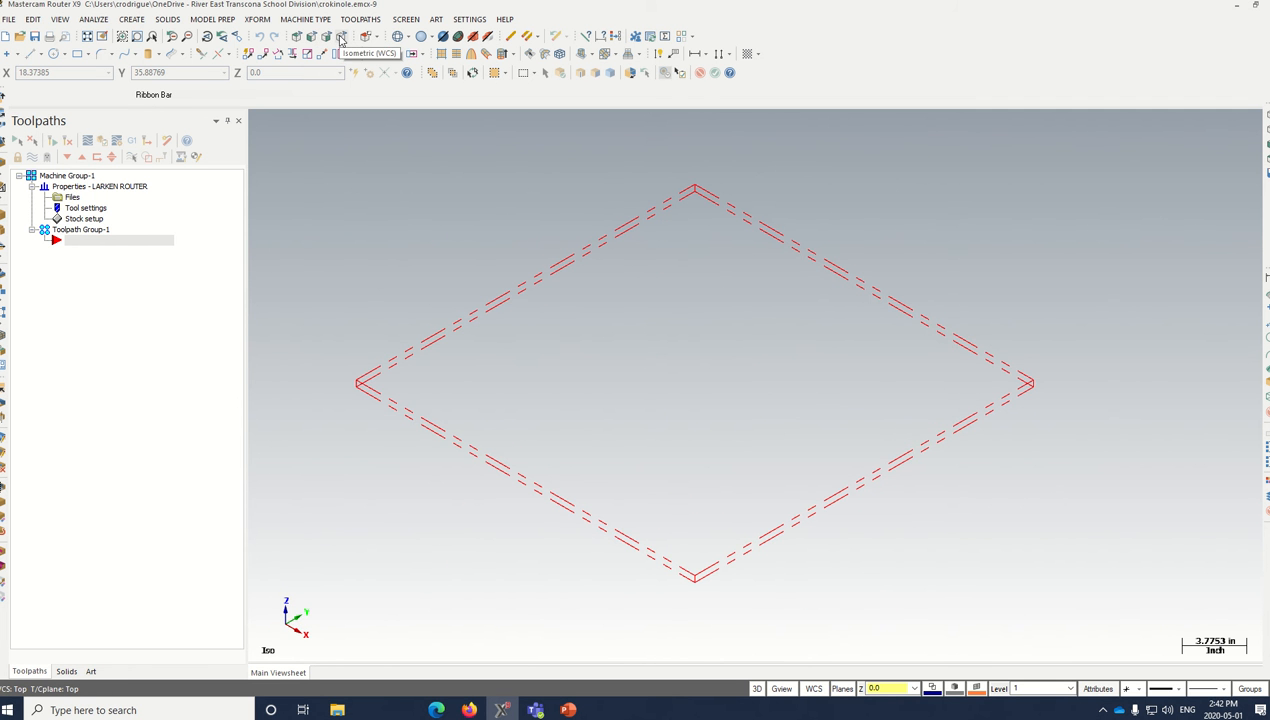
left_click(298, 37)
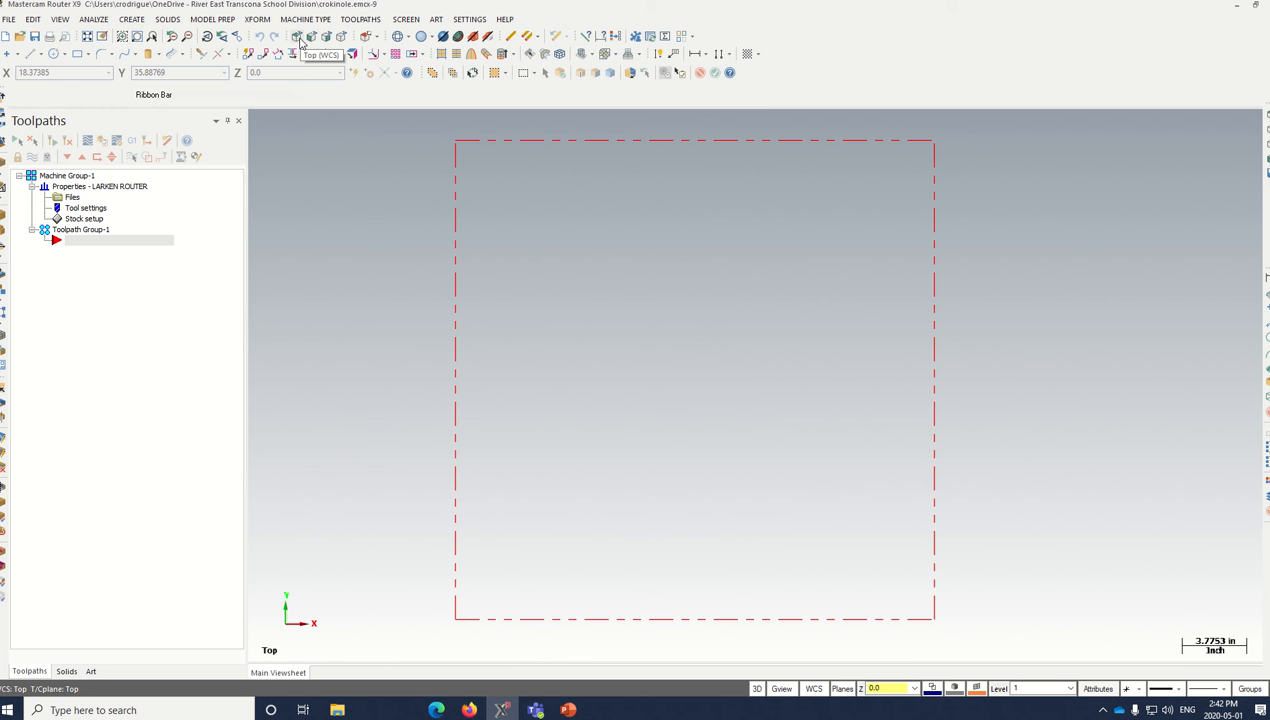
Display the coordinate axes and draw a center-point circle 8 in in diameter centred on the origin
key("F9")
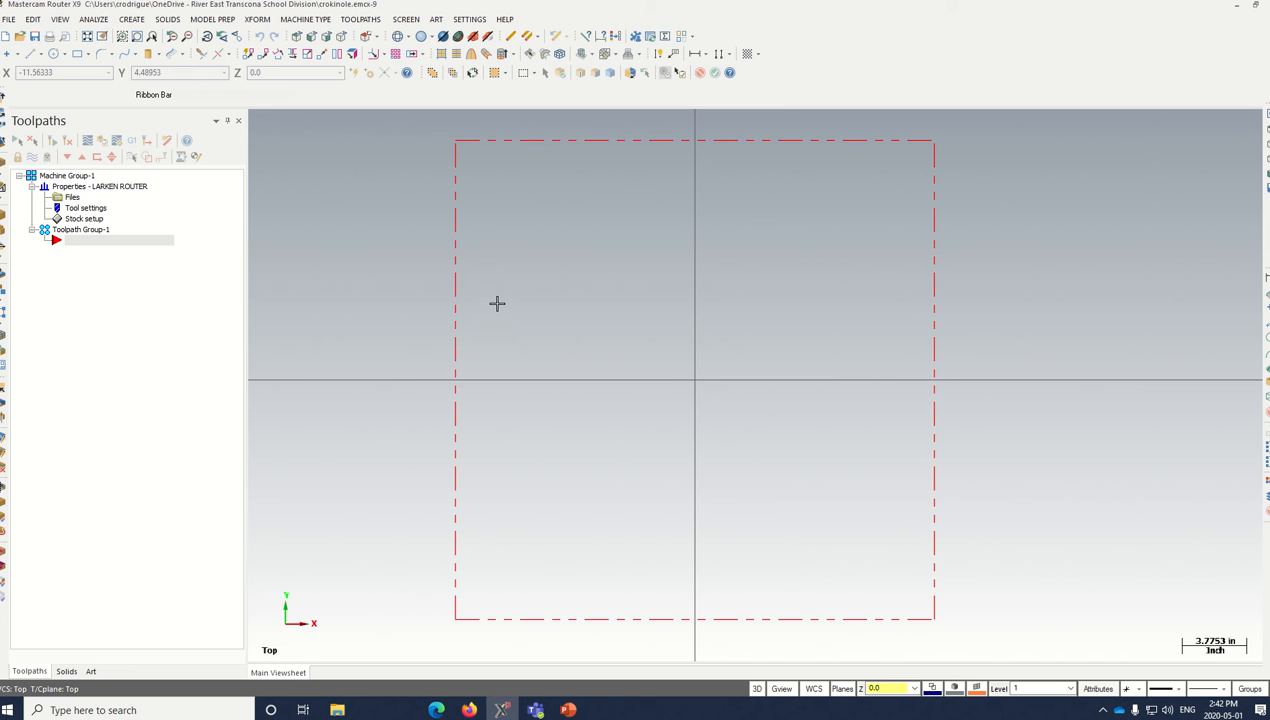
left_click(134, 22)
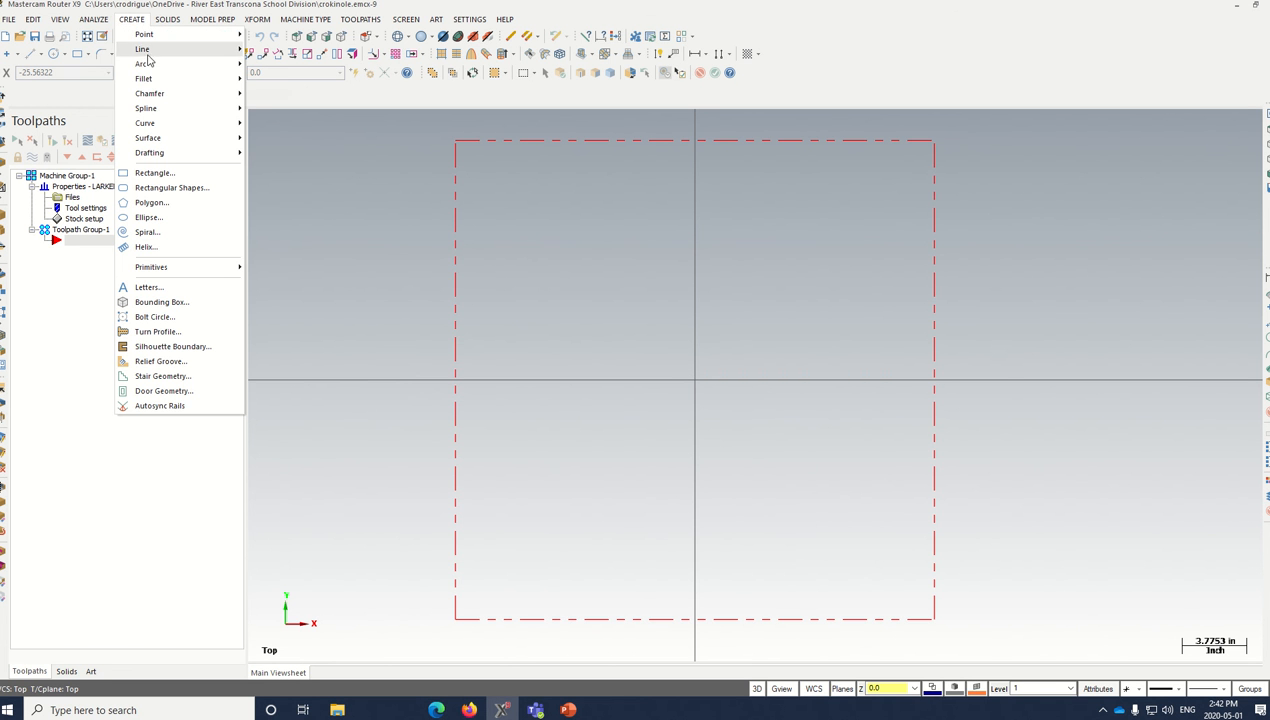
mouse_move(194, 70)
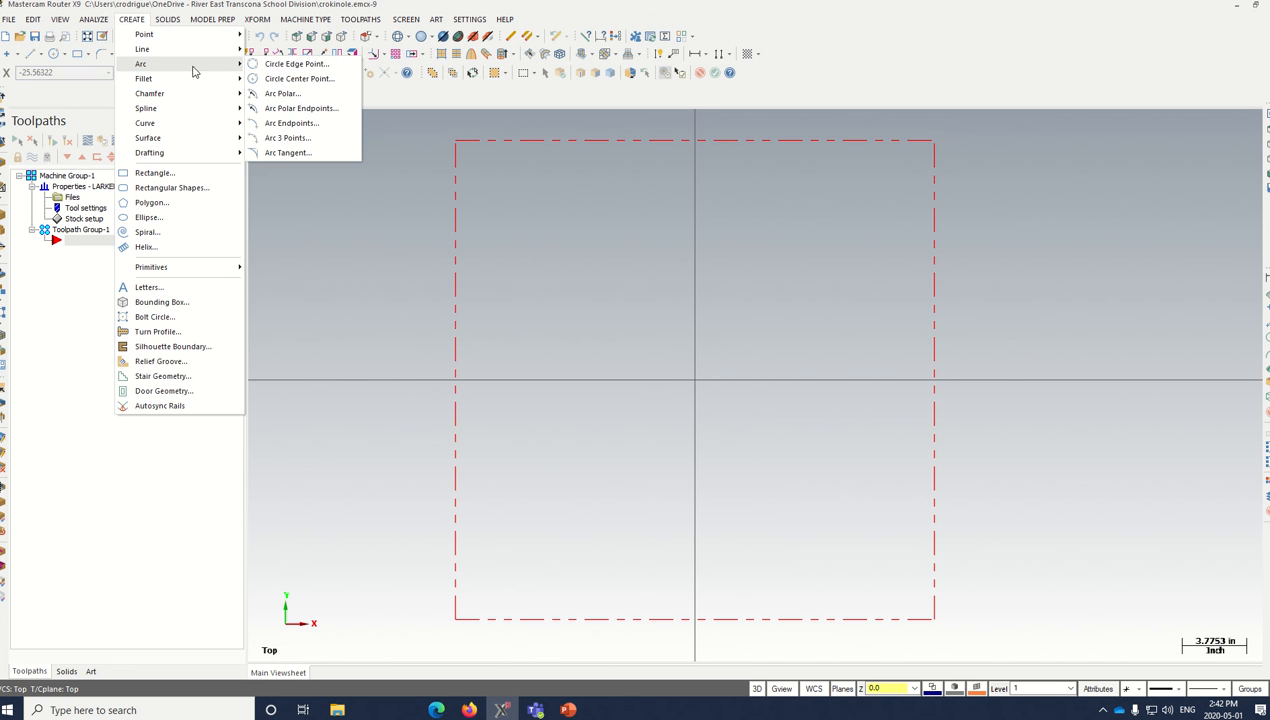
left_click(278, 80)
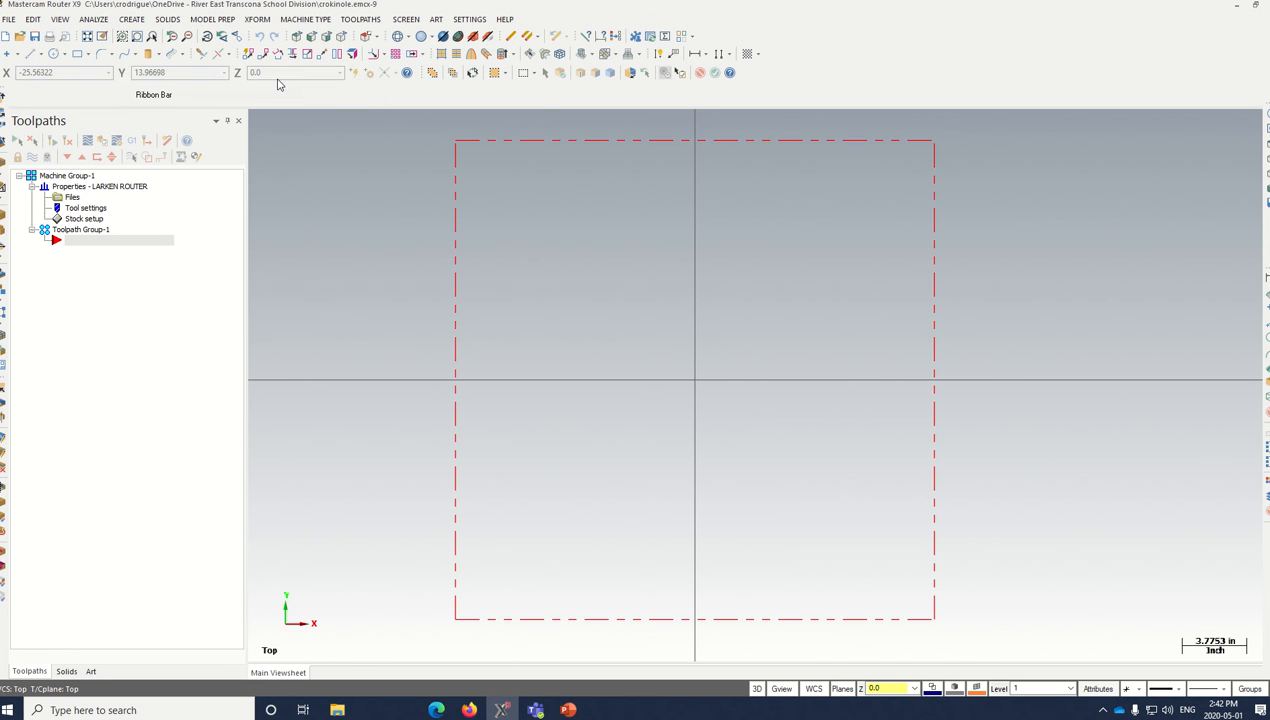
left_click(697, 381)
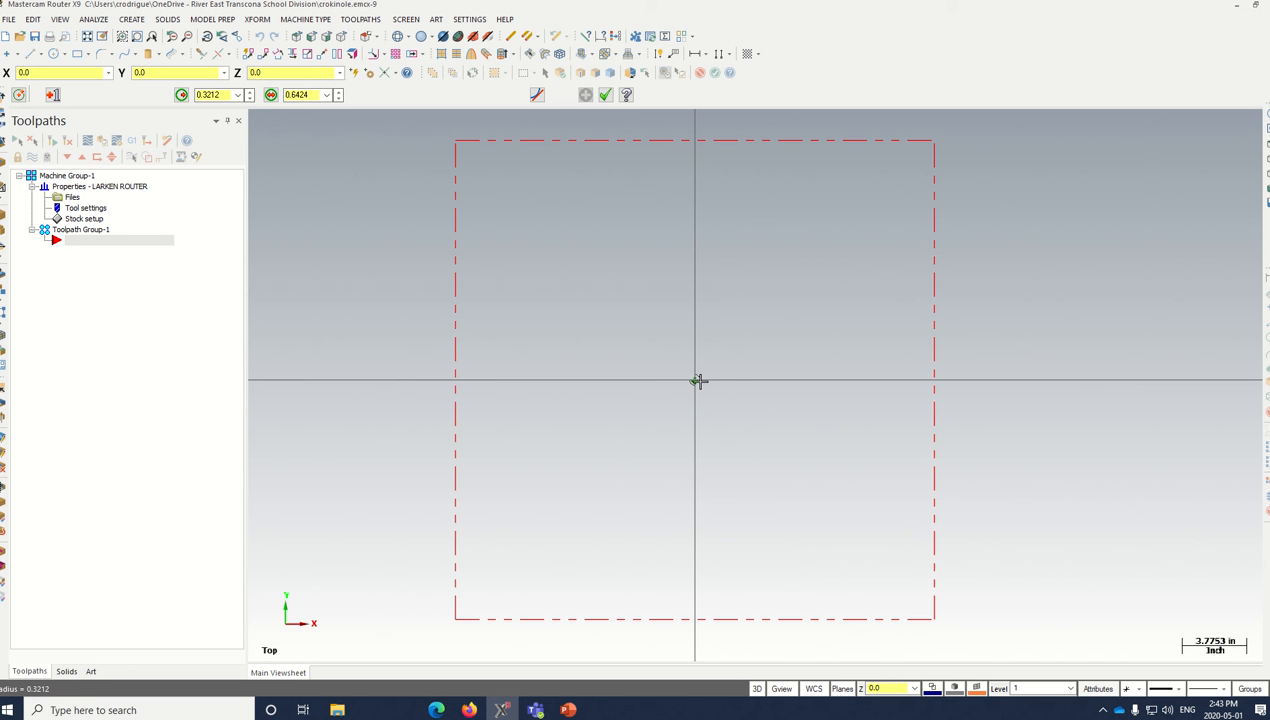
left_click(643, 345)
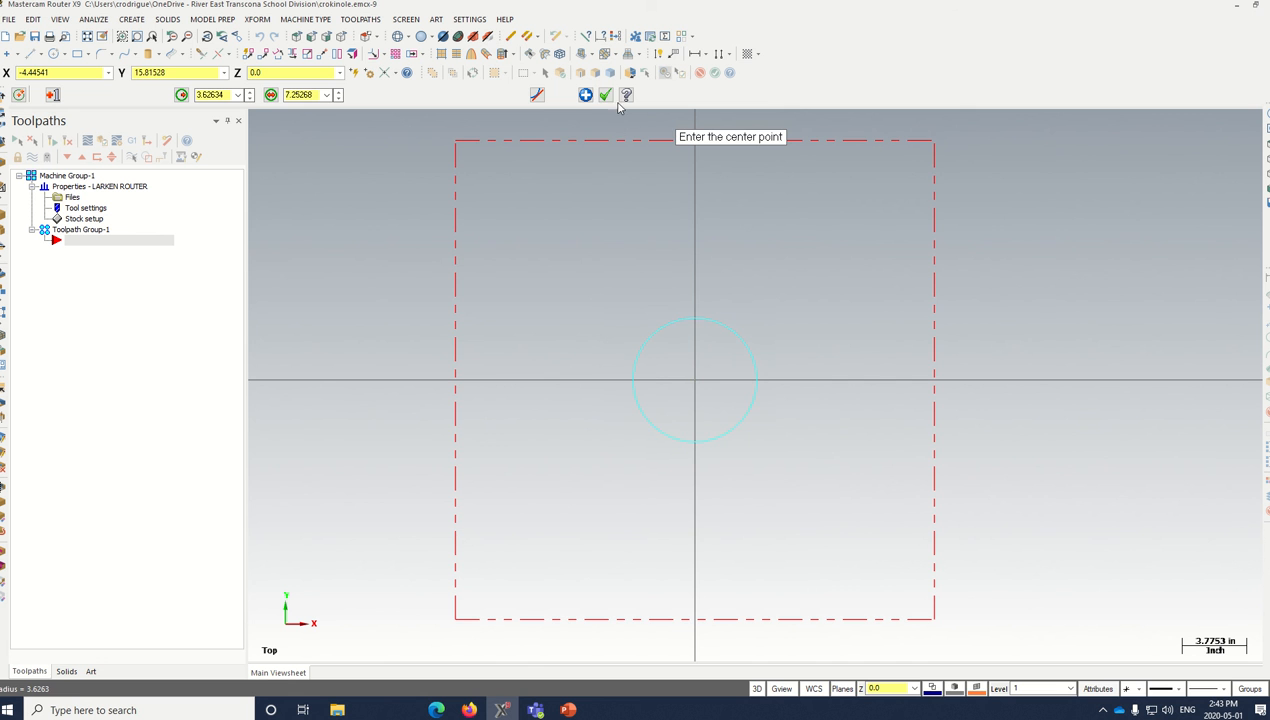
double_click(304, 95)
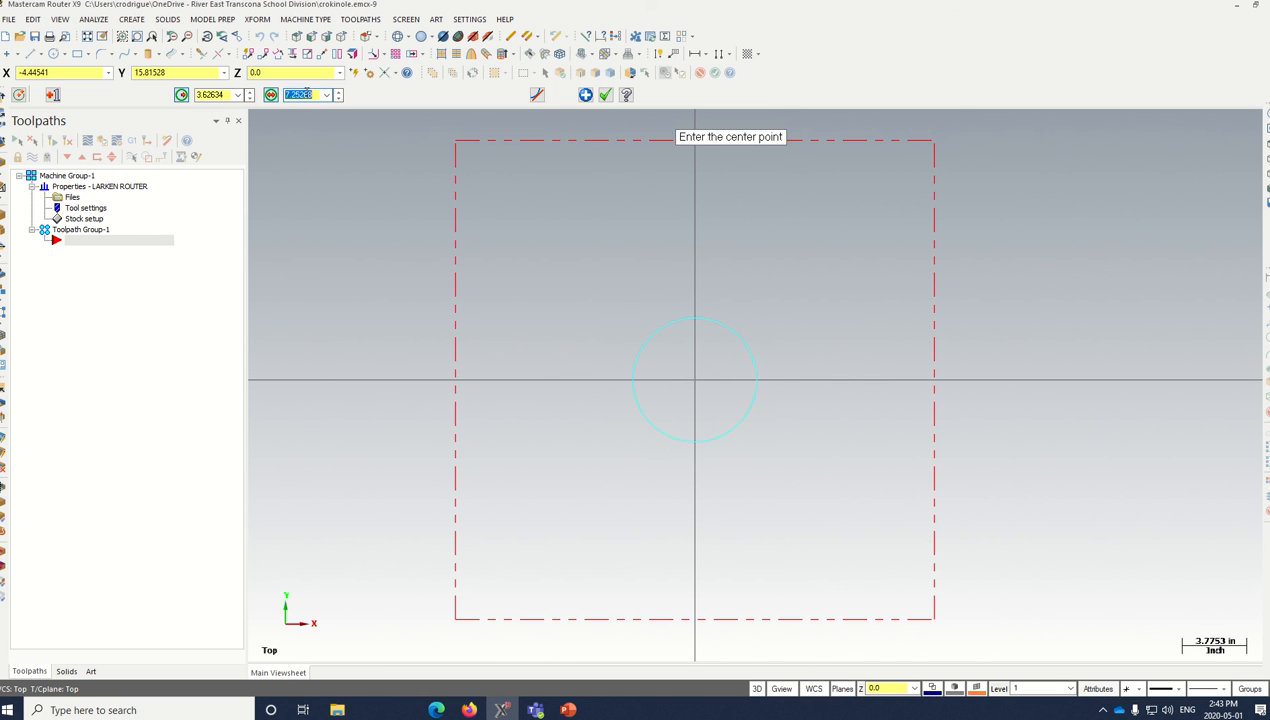
type("8")
left_click(218, 95)
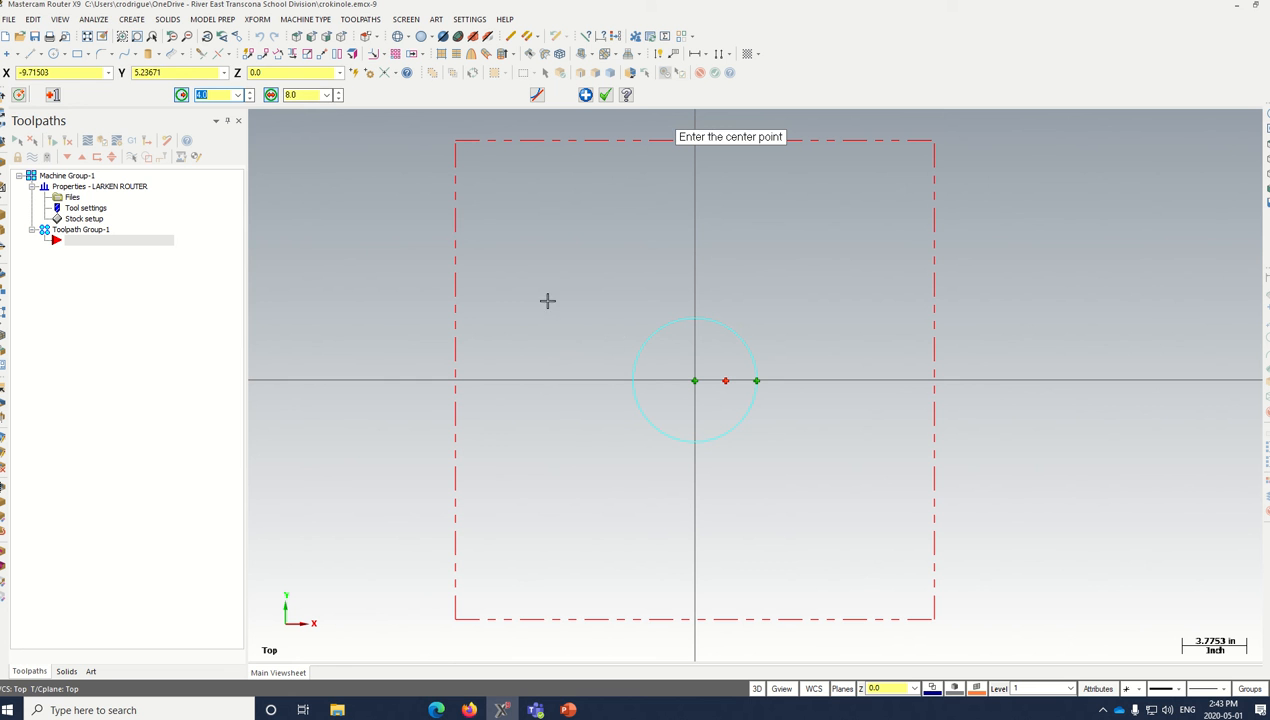
left_click(757, 381)
left_click(607, 95)
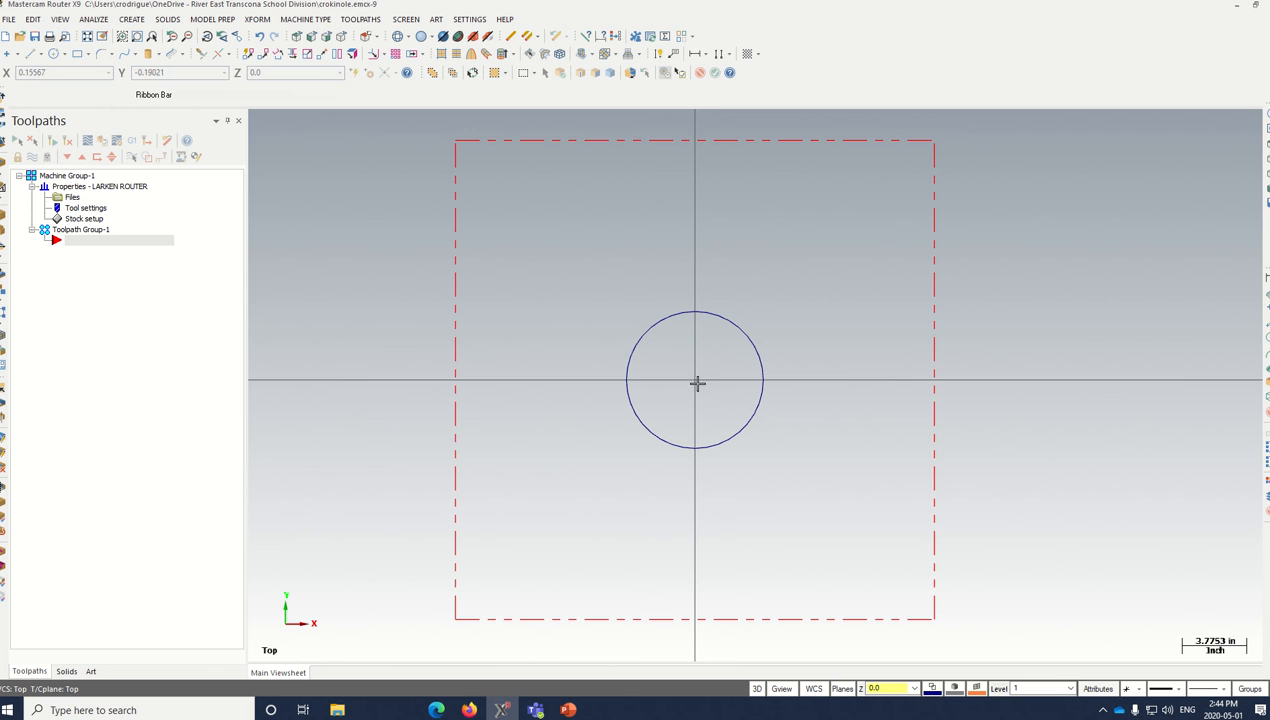
Try a second center-point circle on the origin with a 12 in diameter, and undo it
left_click(131, 19)
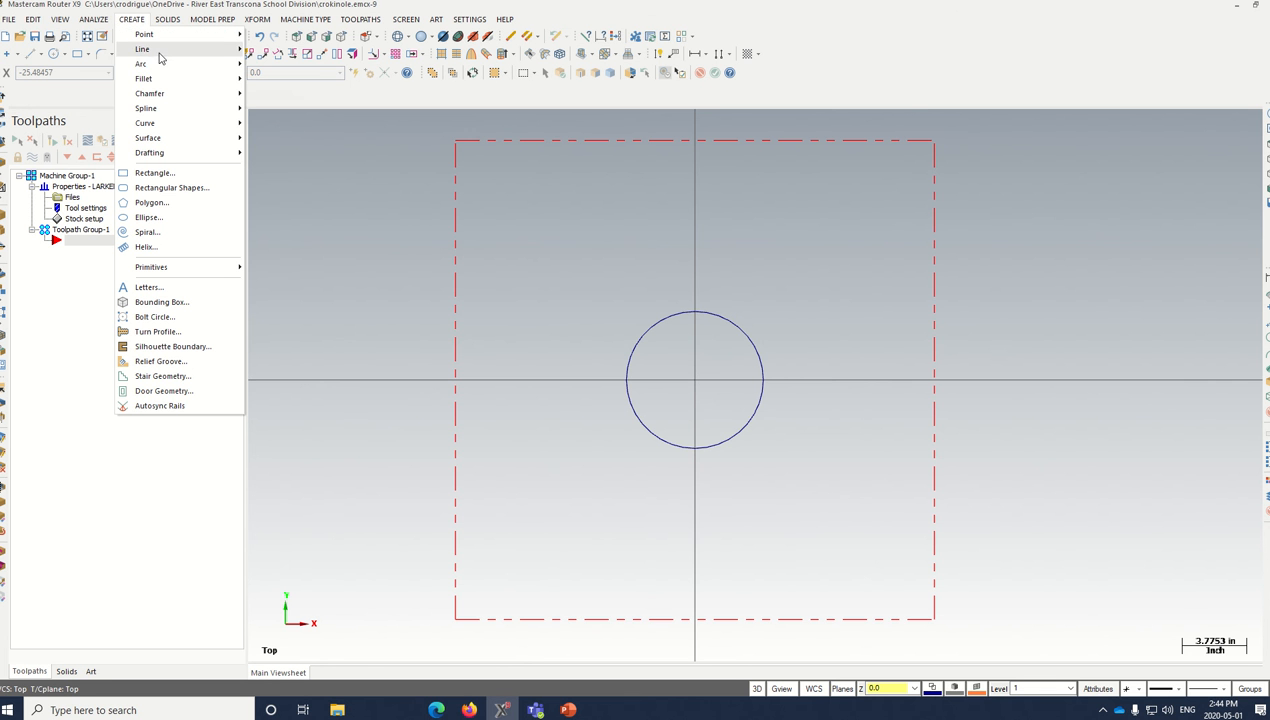
mouse_move(170, 68)
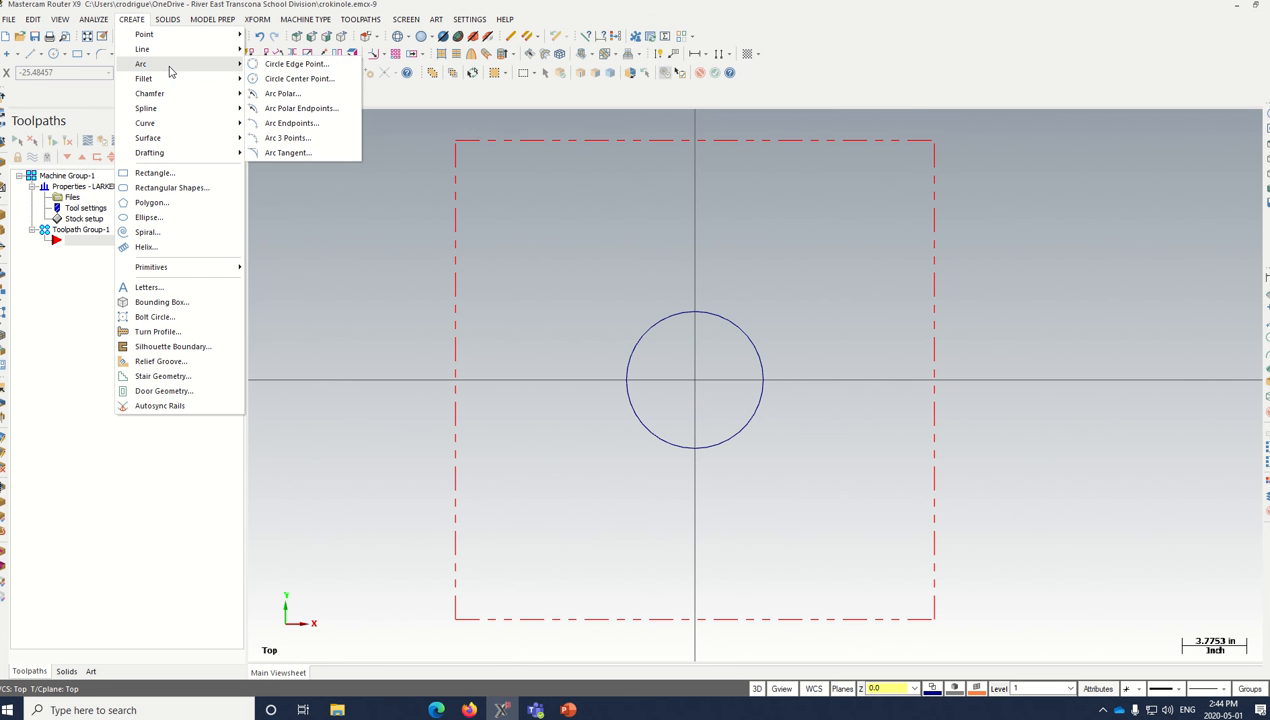
left_click(298, 78)
left_click(690, 381)
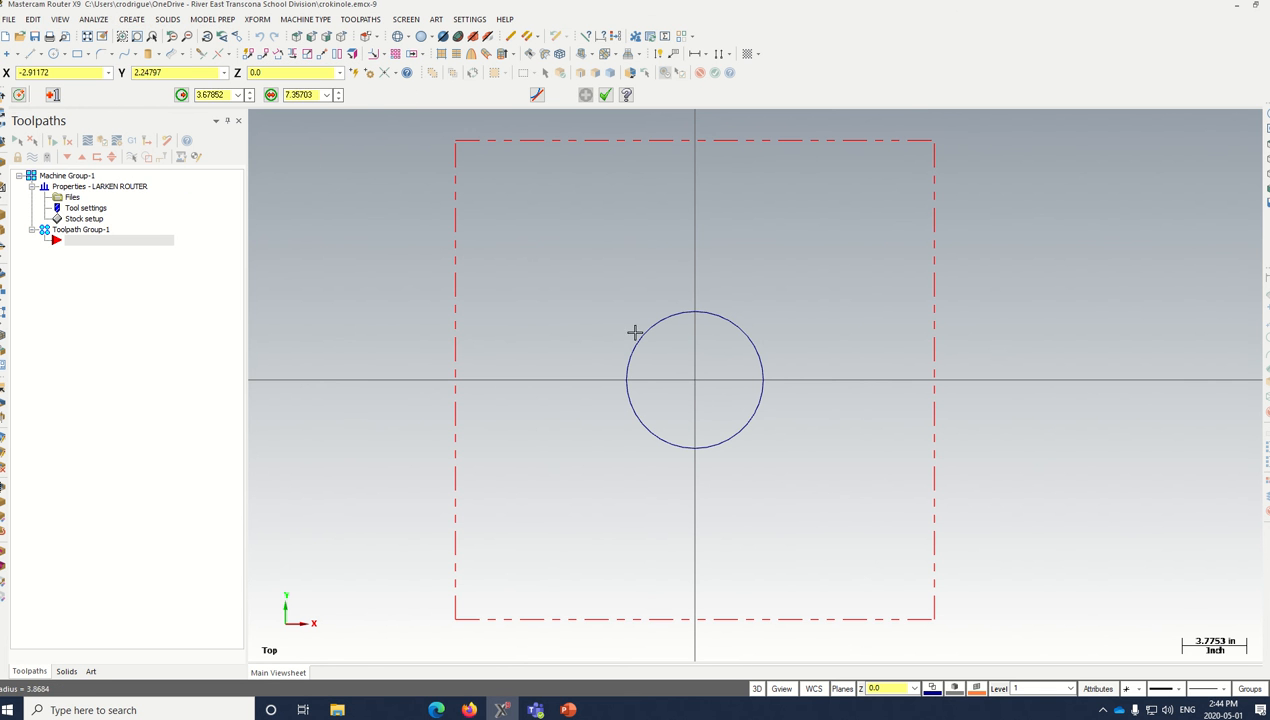
left_click(589, 301)
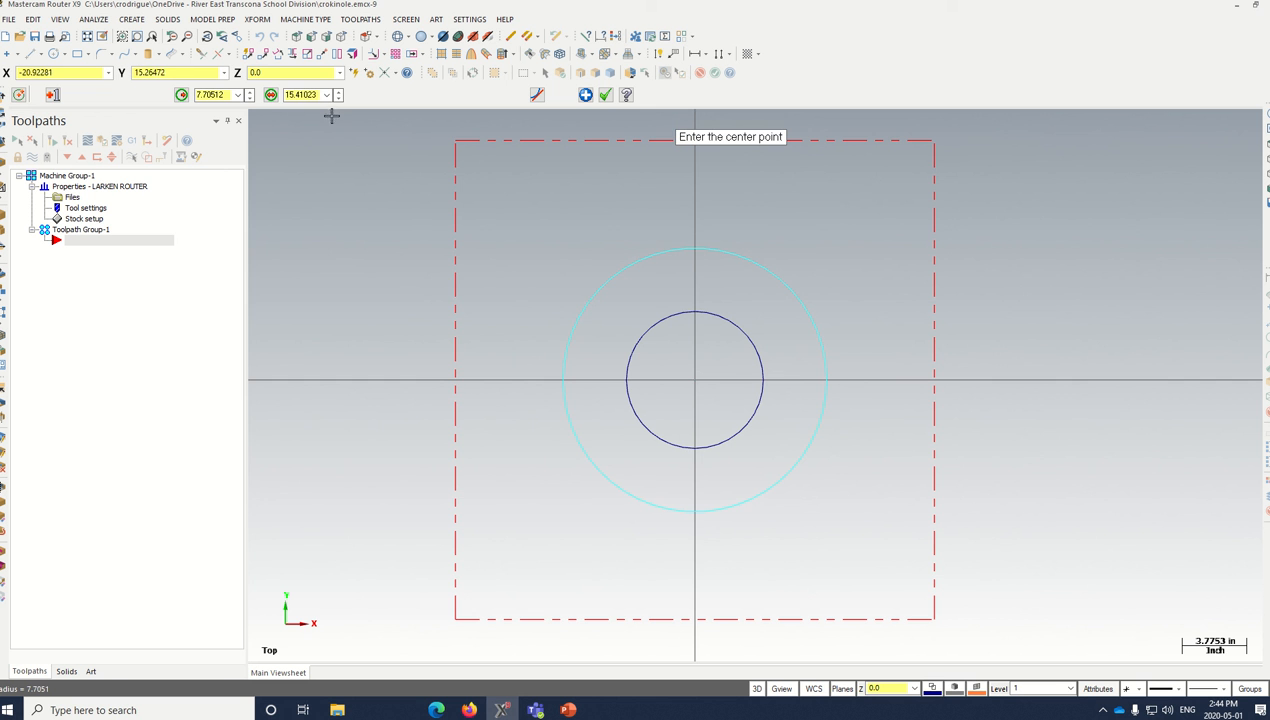
double_click(298, 95)
type("12")
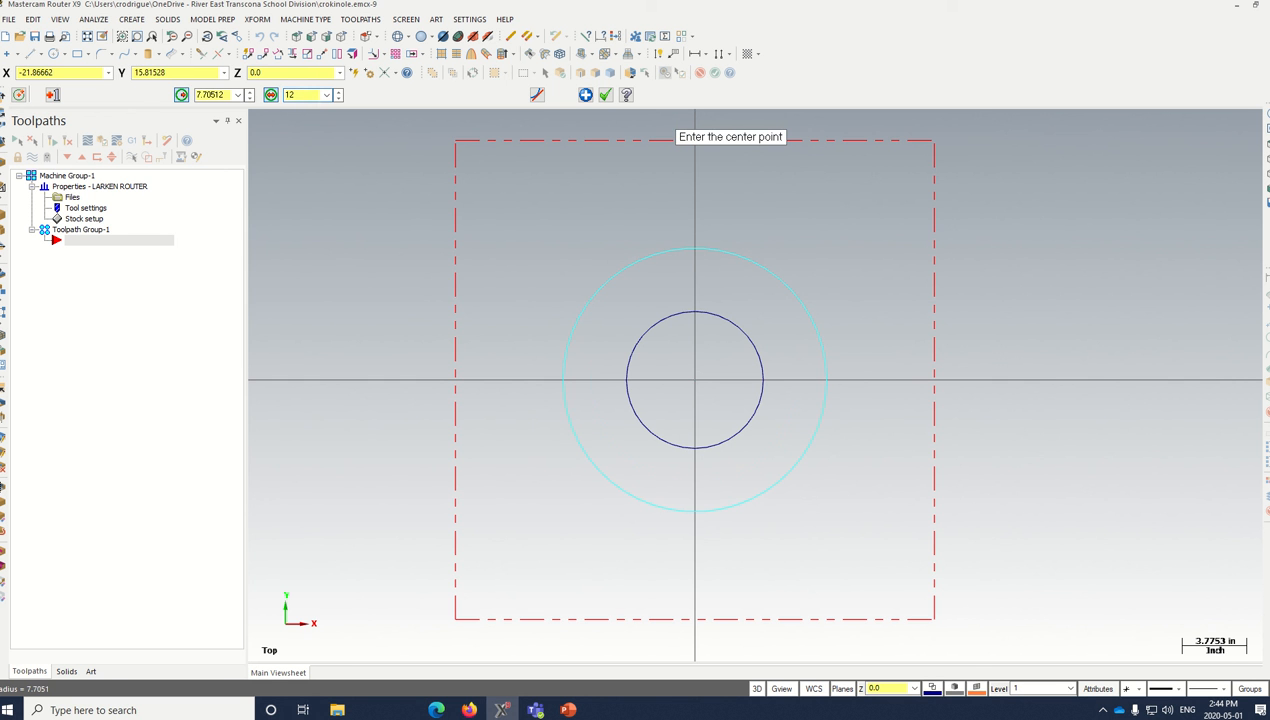
key("Return")
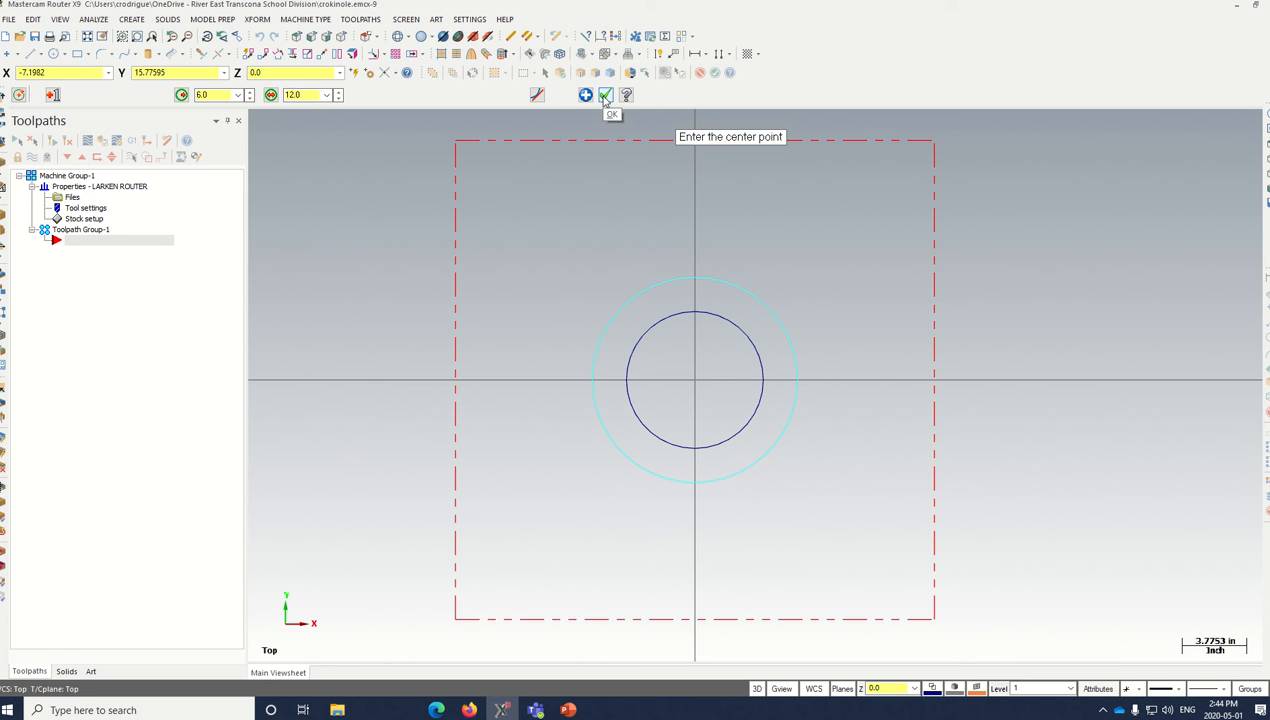
key("Escape")
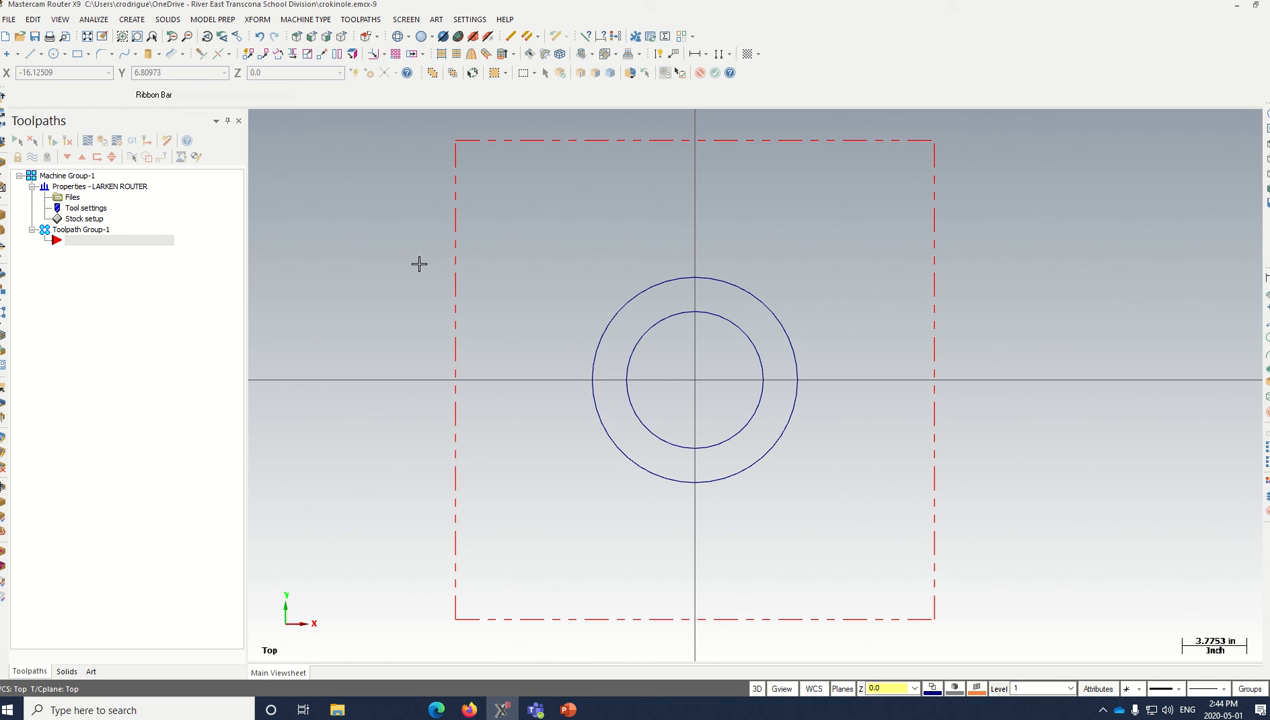
left_click(37, 20)
left_click(50, 34)
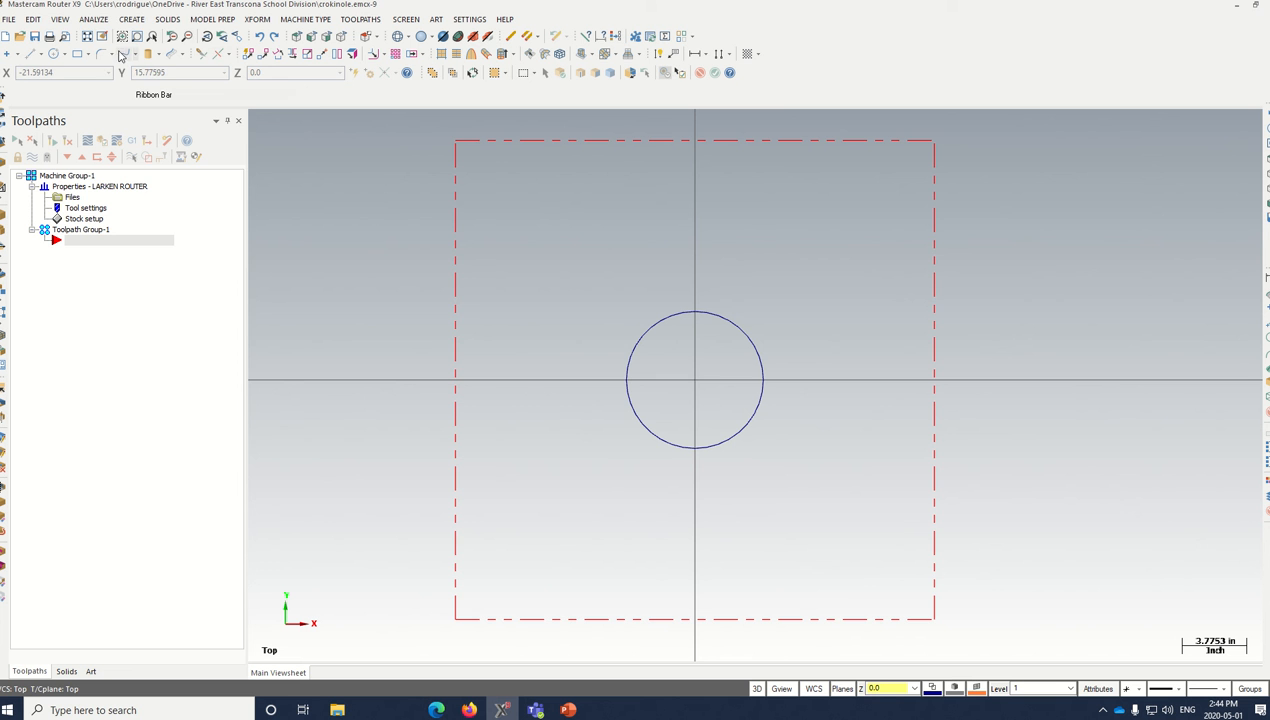
Draw a center-point circle 16 in in diameter on the origin, around the 8 in circle
left_click(131, 19)
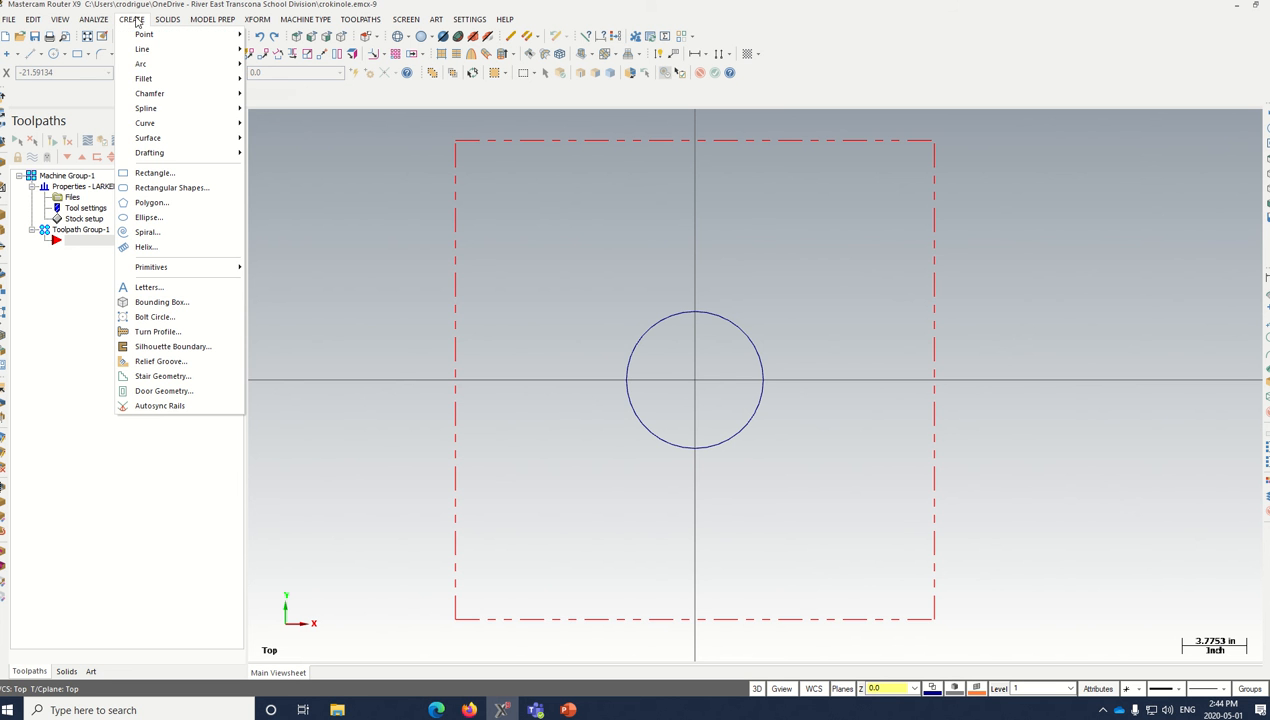
mouse_move(184, 65)
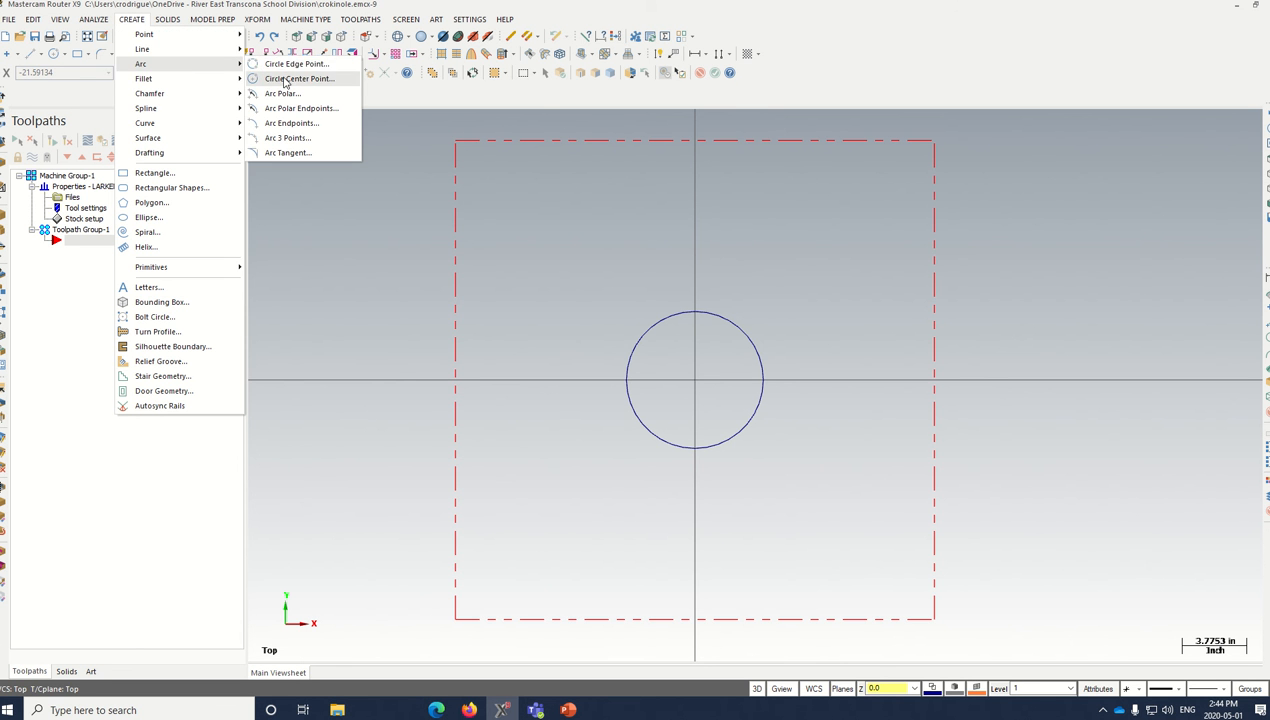
left_click(285, 80)
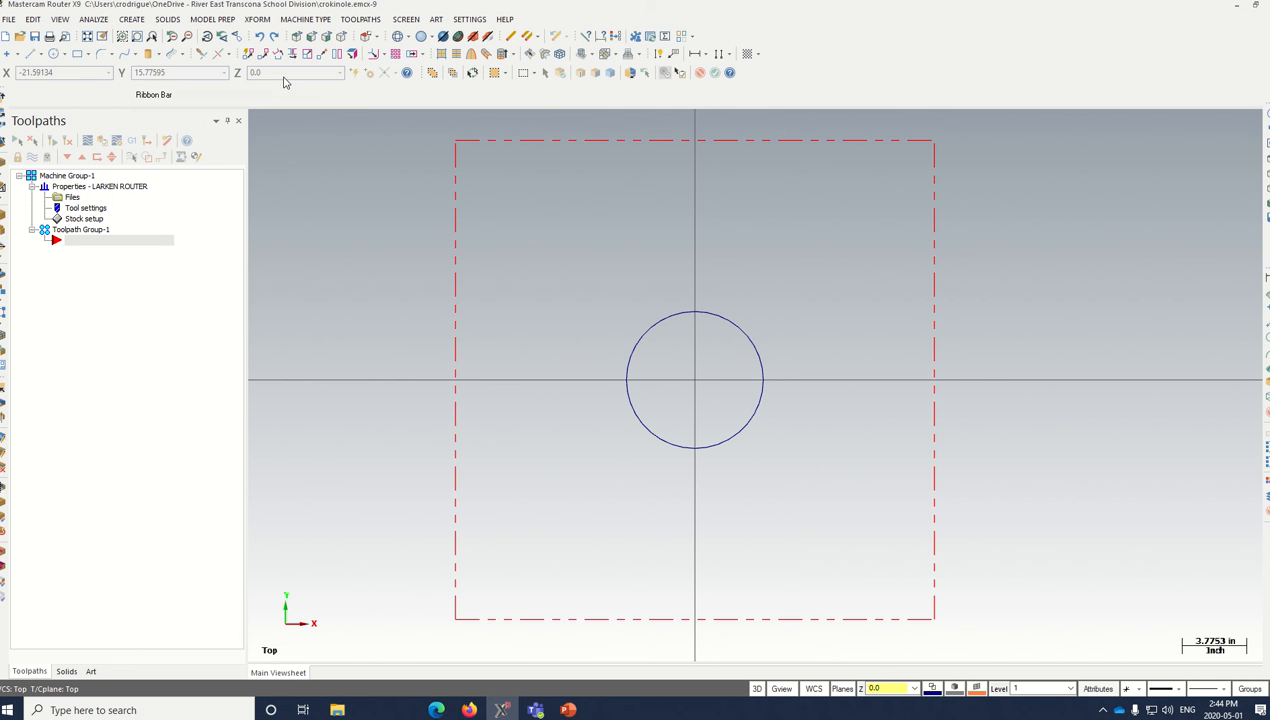
left_click(694, 379)
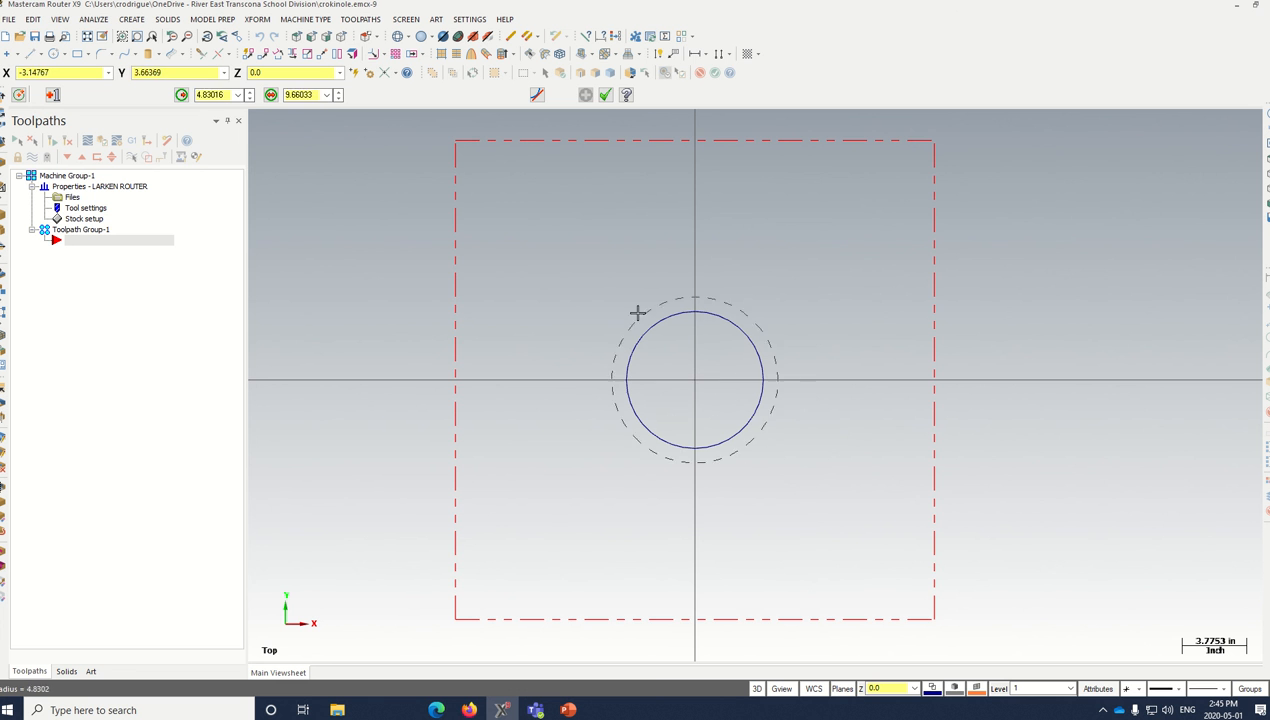
left_click(603, 273)
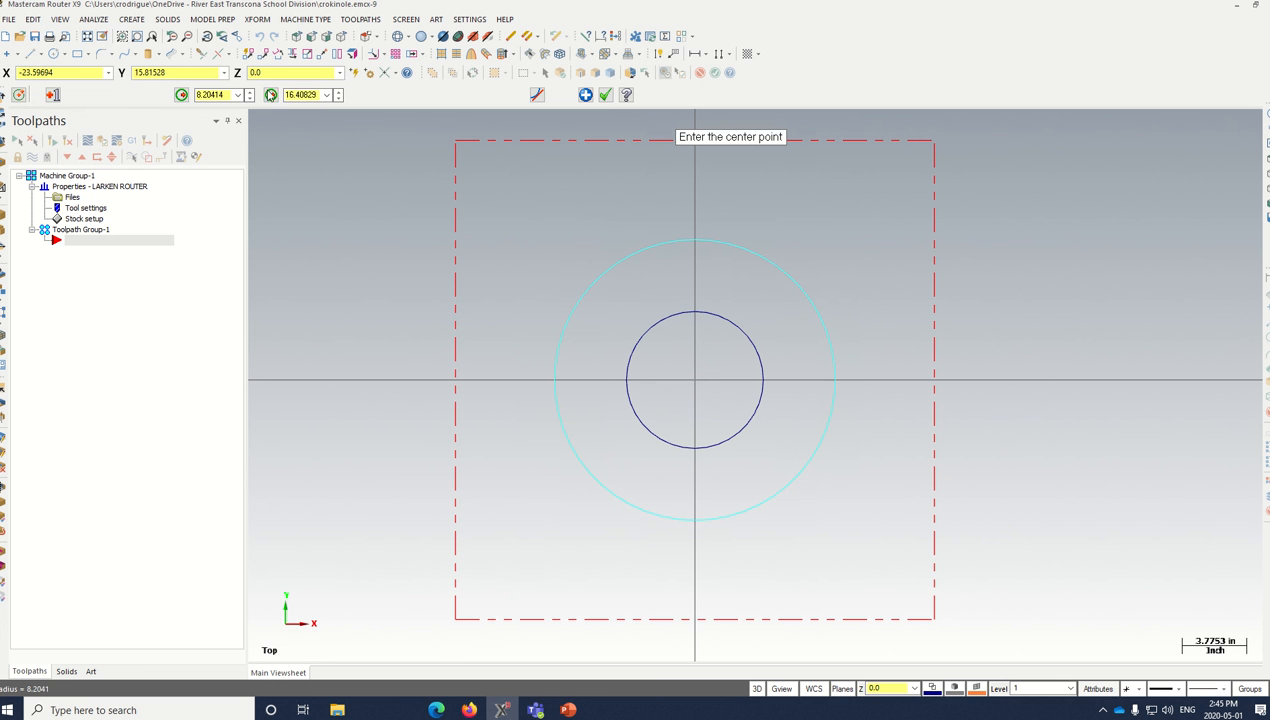
left_click(290, 95)
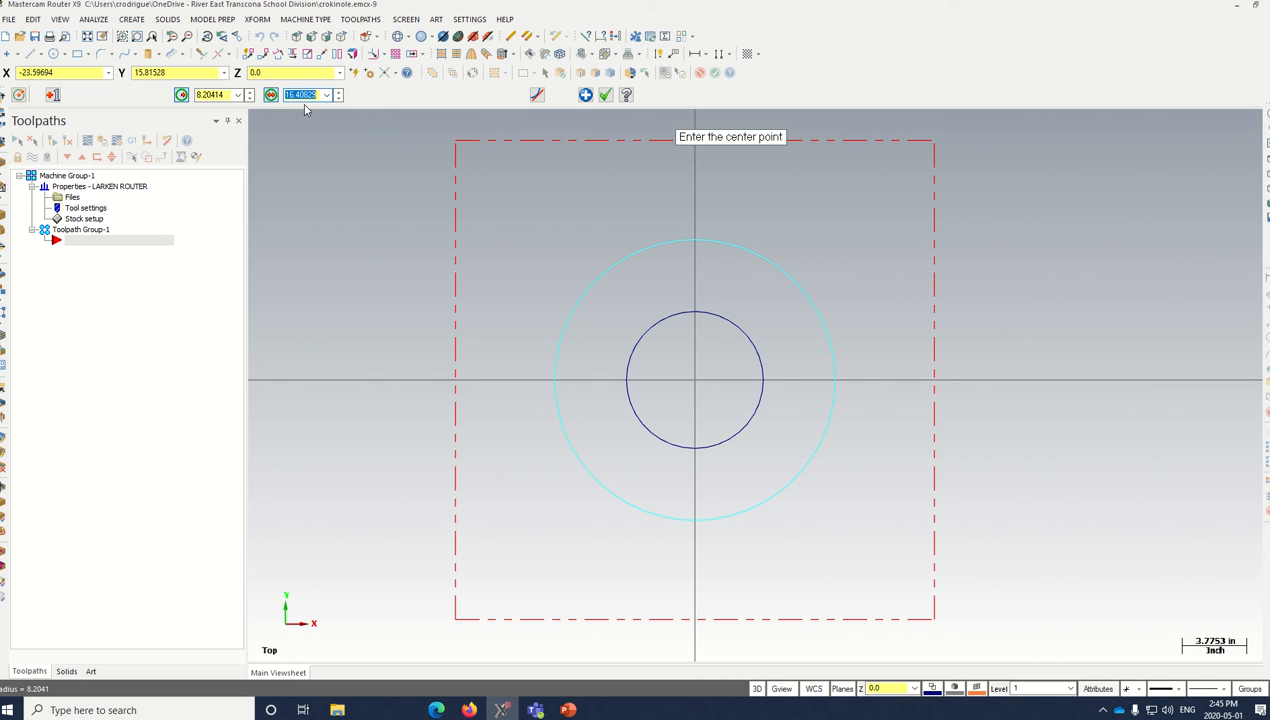
type("16")
left_click(605, 95)
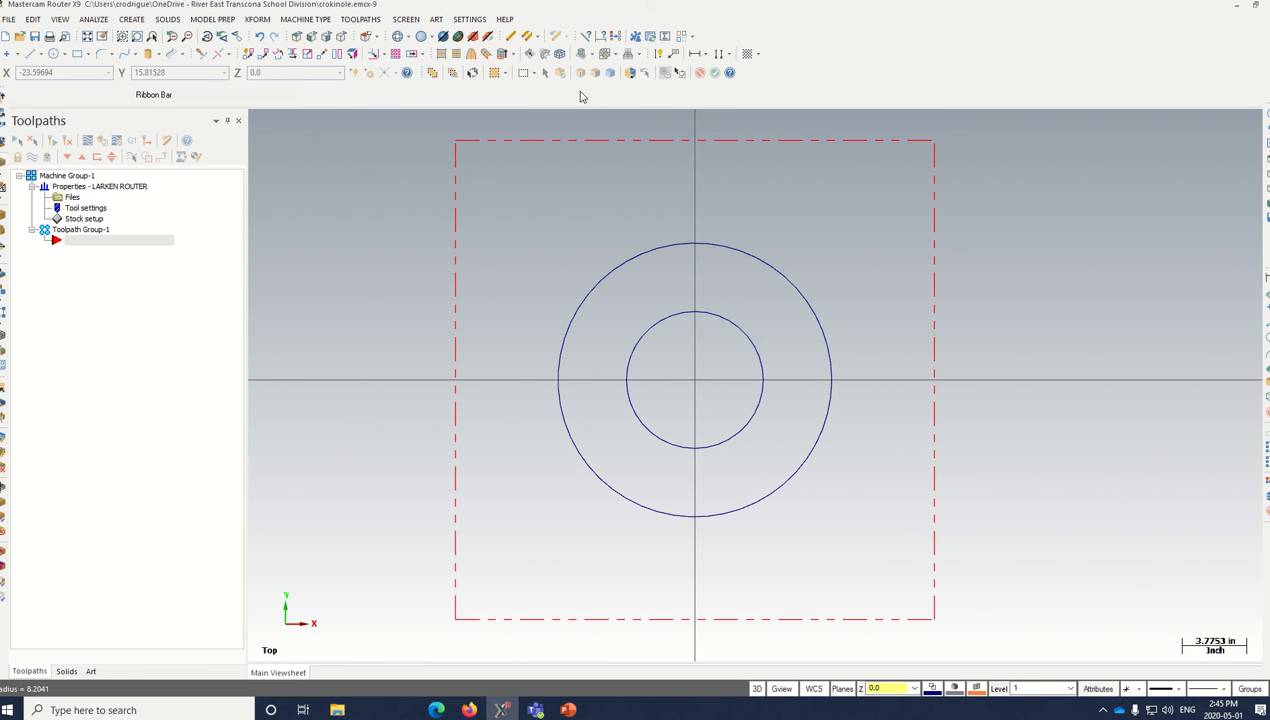
Draw a third concentric center-point circle on the origin with a diameter of 24 in
left_click(127, 20)
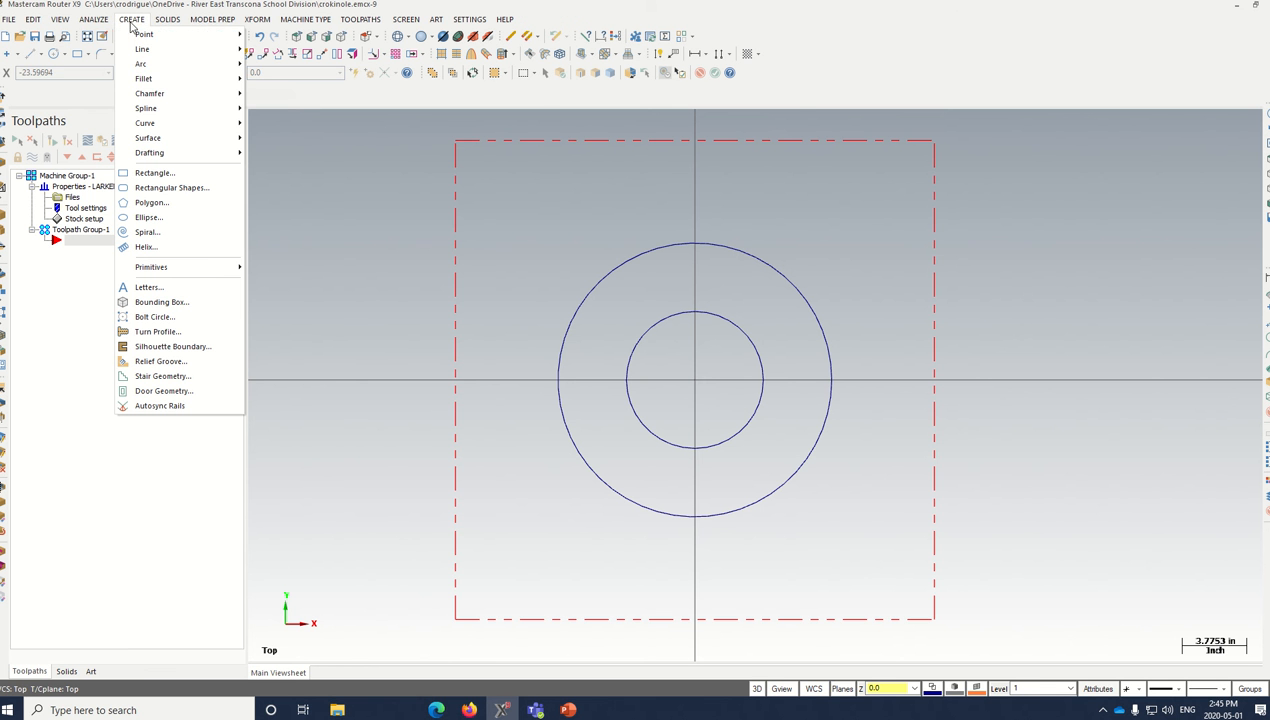
mouse_move(160, 64)
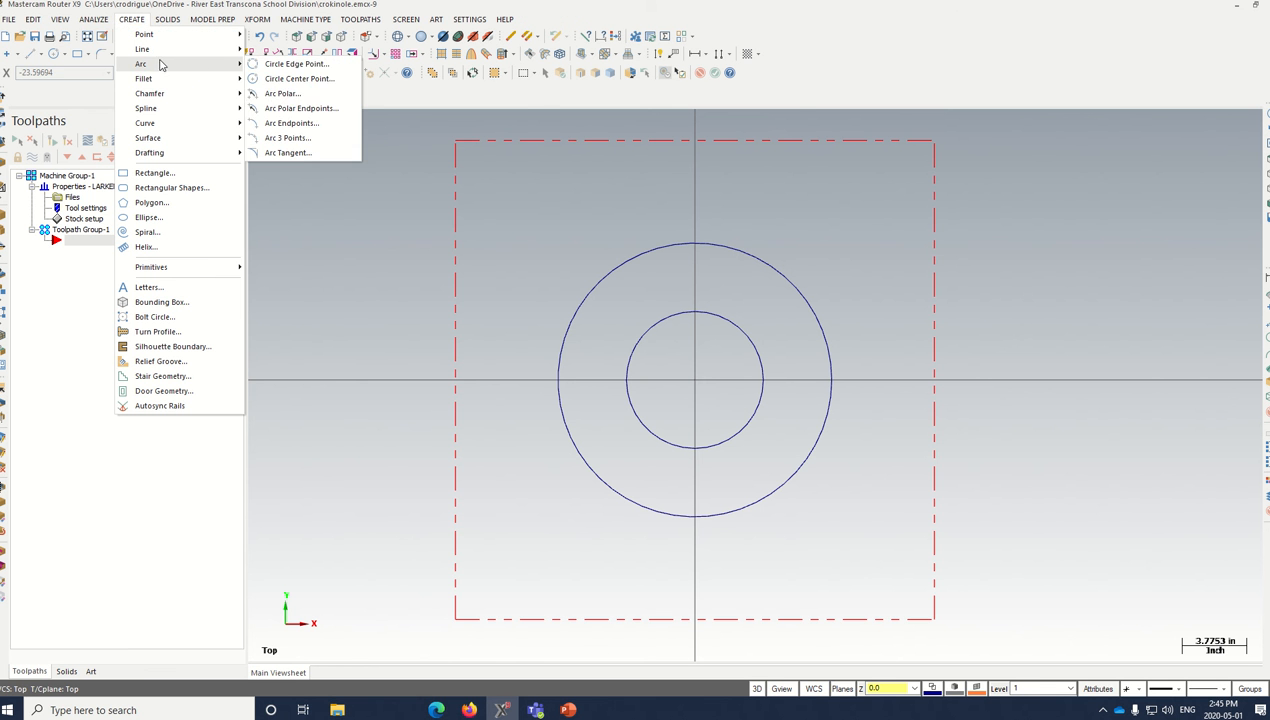
left_click(290, 78)
left_click(696, 383)
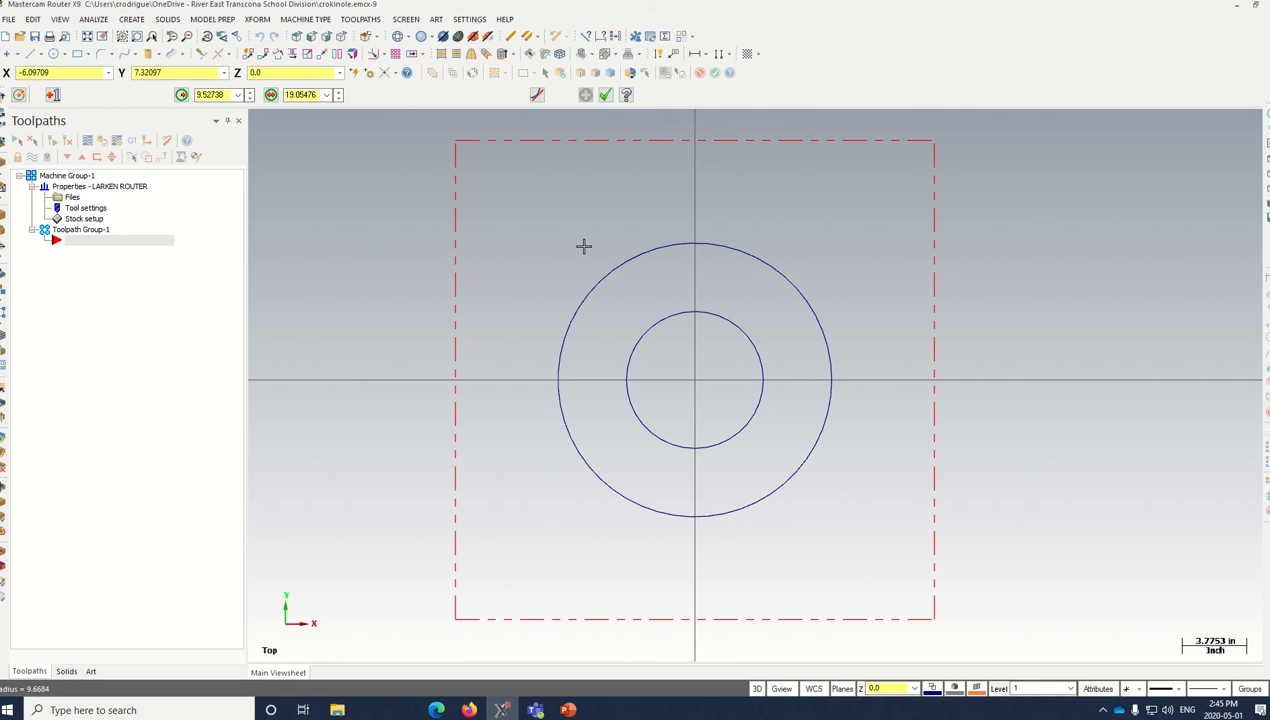
left_click(297, 94)
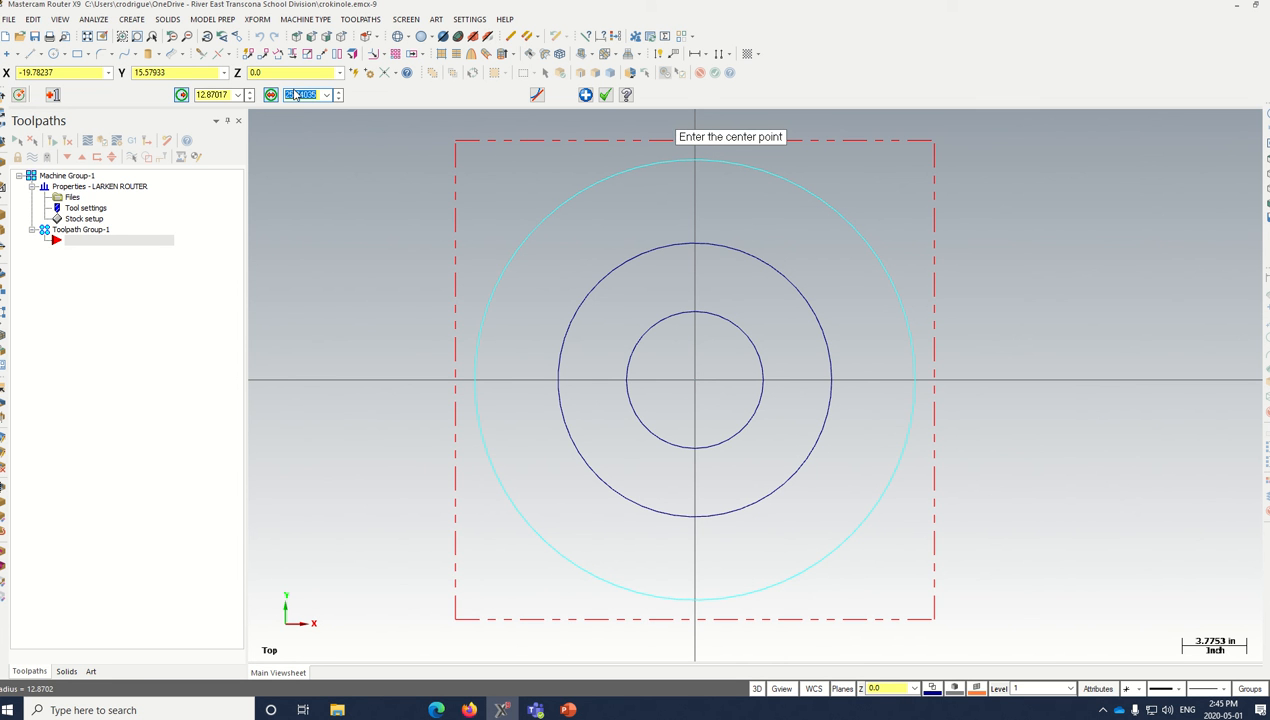
type("24")
key("Return")
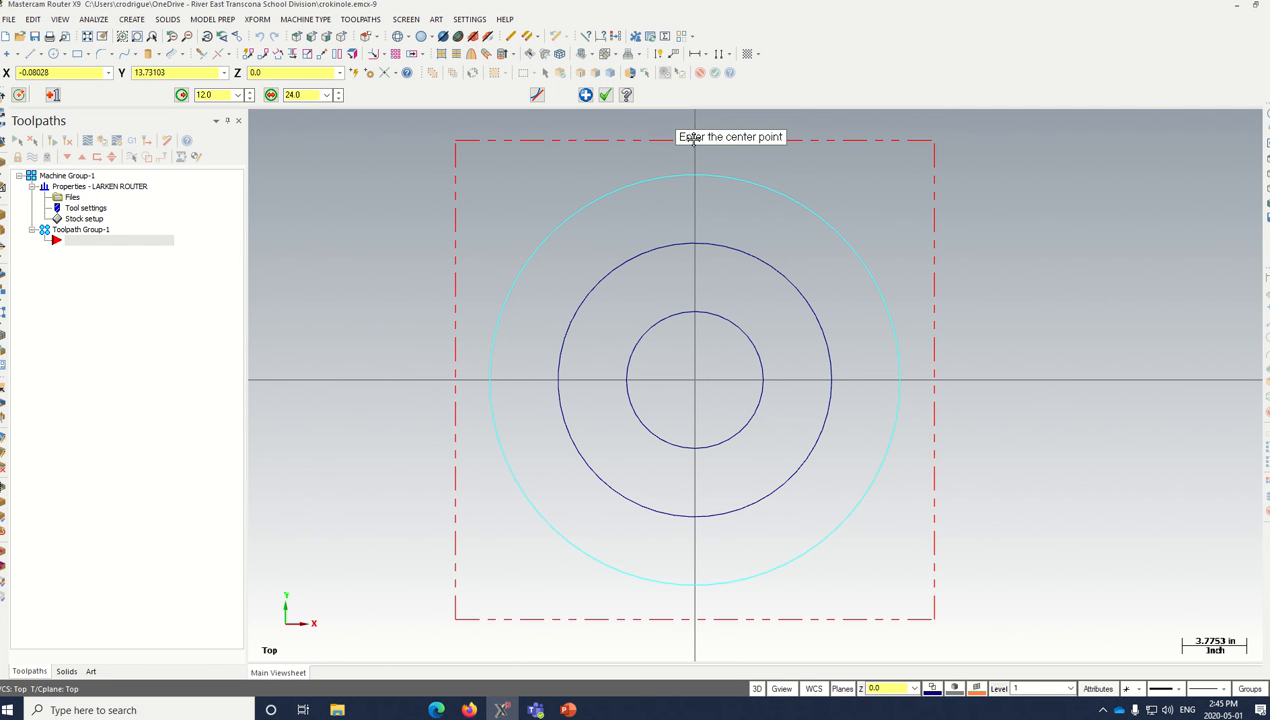
Add an outermost circle centred on the origin with a diameter of 26 in and finish the circle command
left_click(696, 384)
left_click(695, 383)
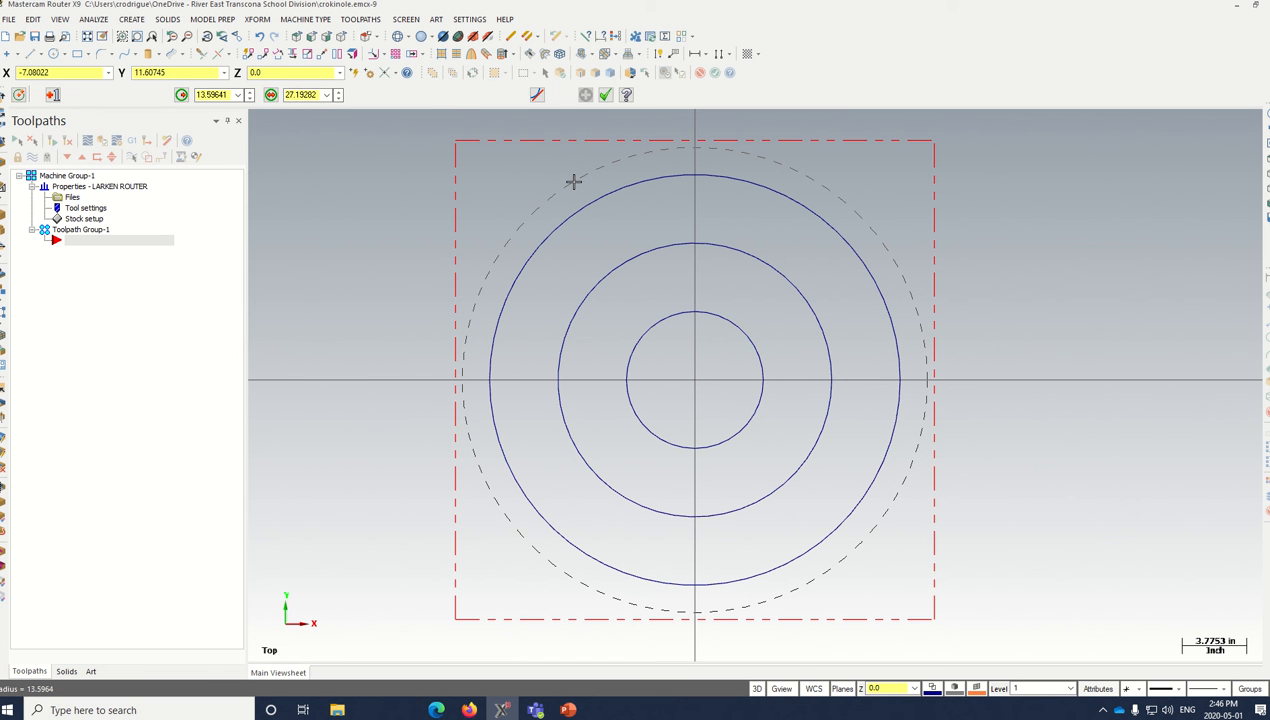
left_click(573, 181)
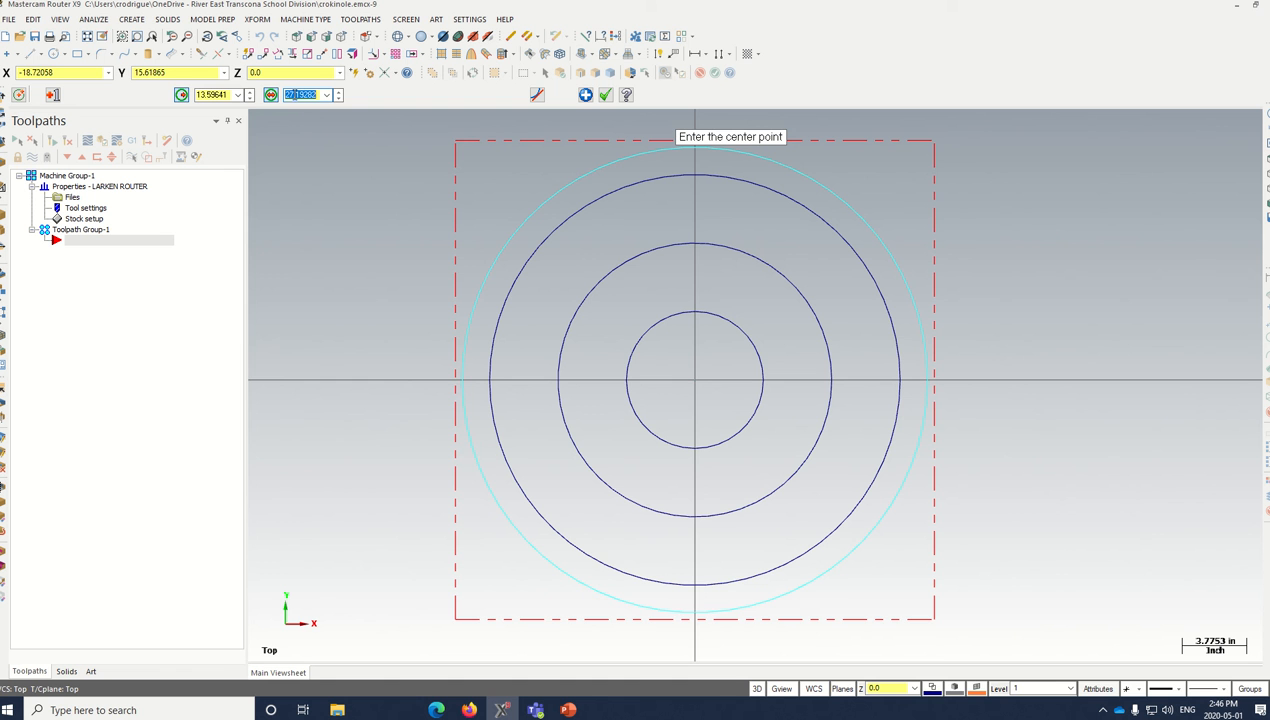
type("26")
key("Return")
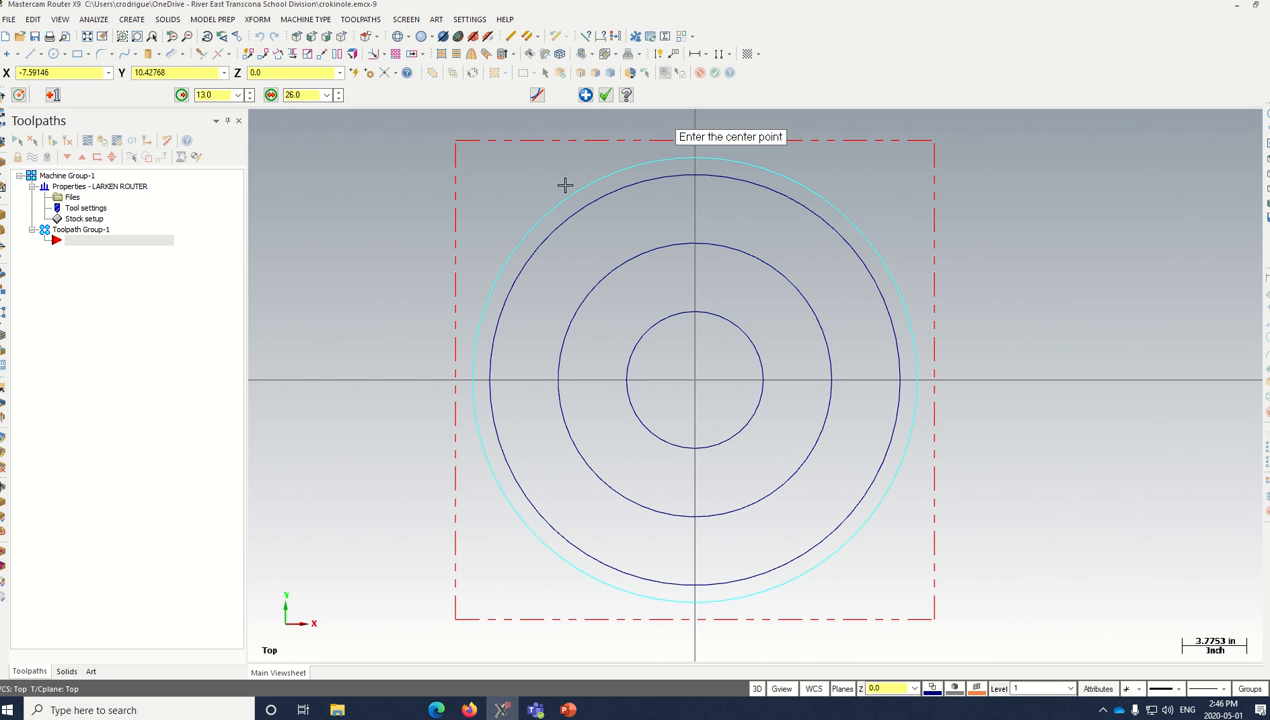
left_click(606, 95)
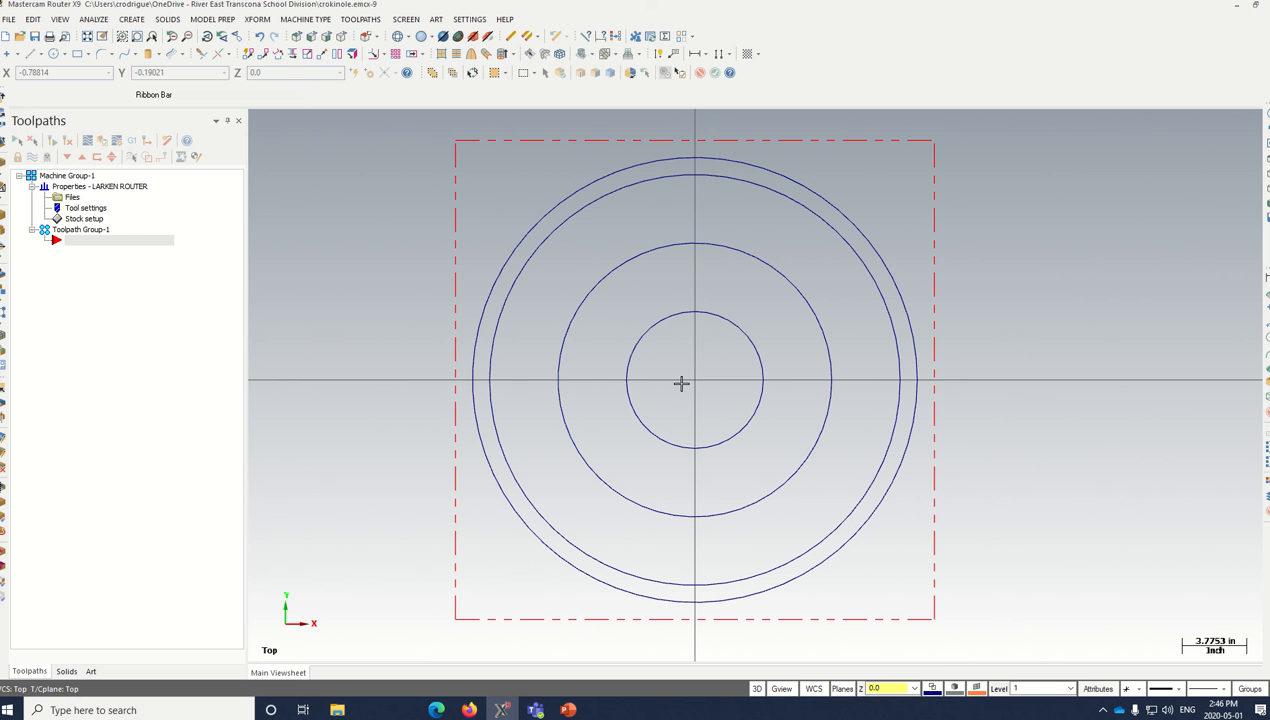
Switch to Firefox to check the crokinole board photo for reference and return to Mastercam
left_click(469, 708)
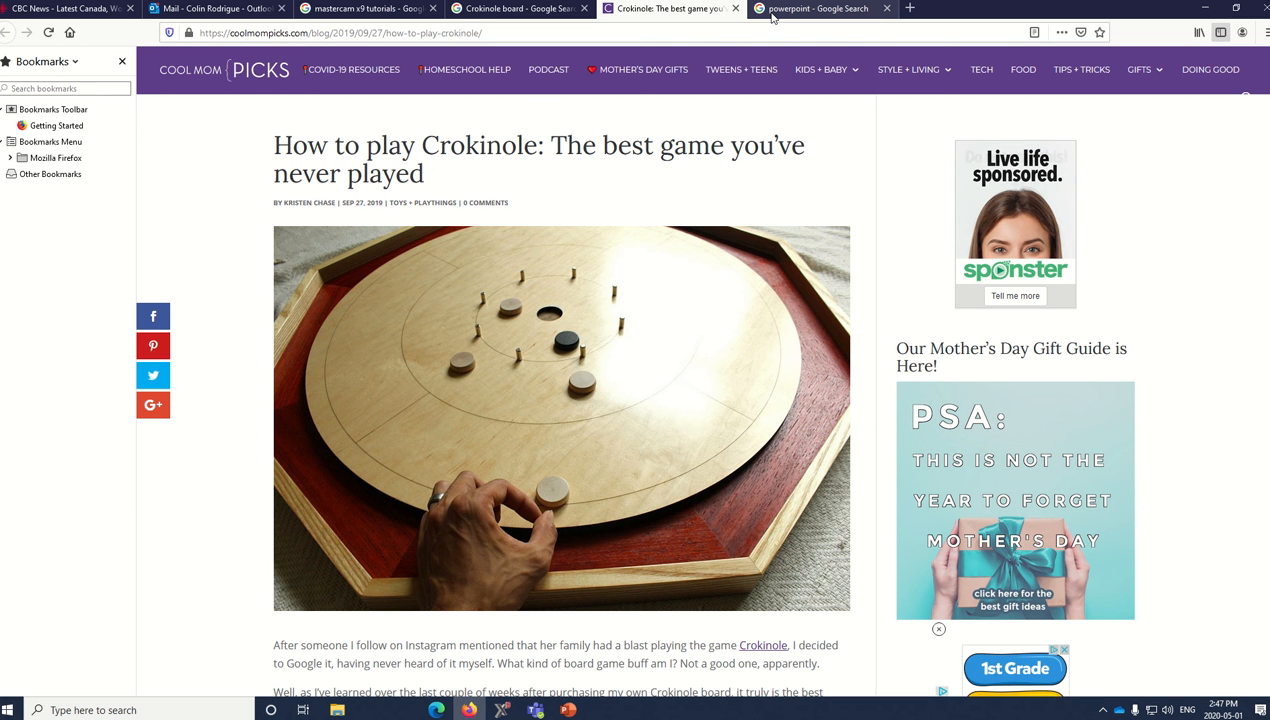
left_click(500, 711)
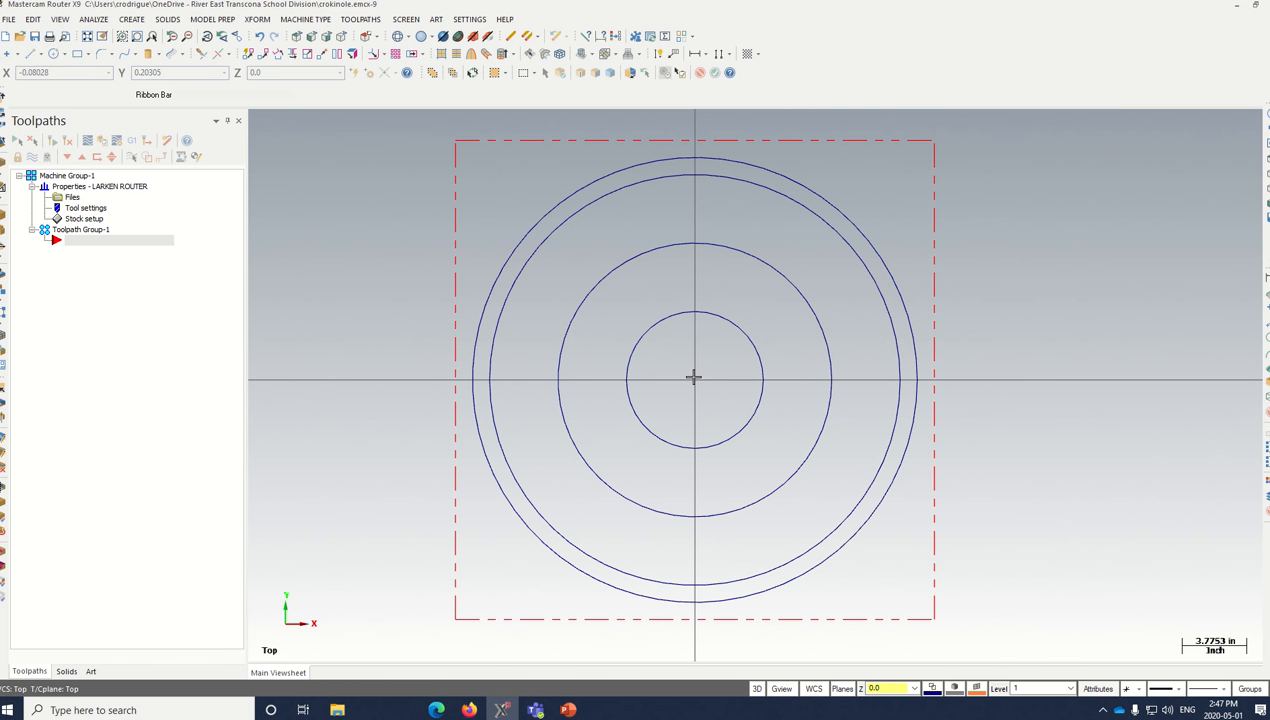
Place a small center-point circle on the origin, about 2.76 in in diameter, inside the 8 in circle
left_click(132, 20)
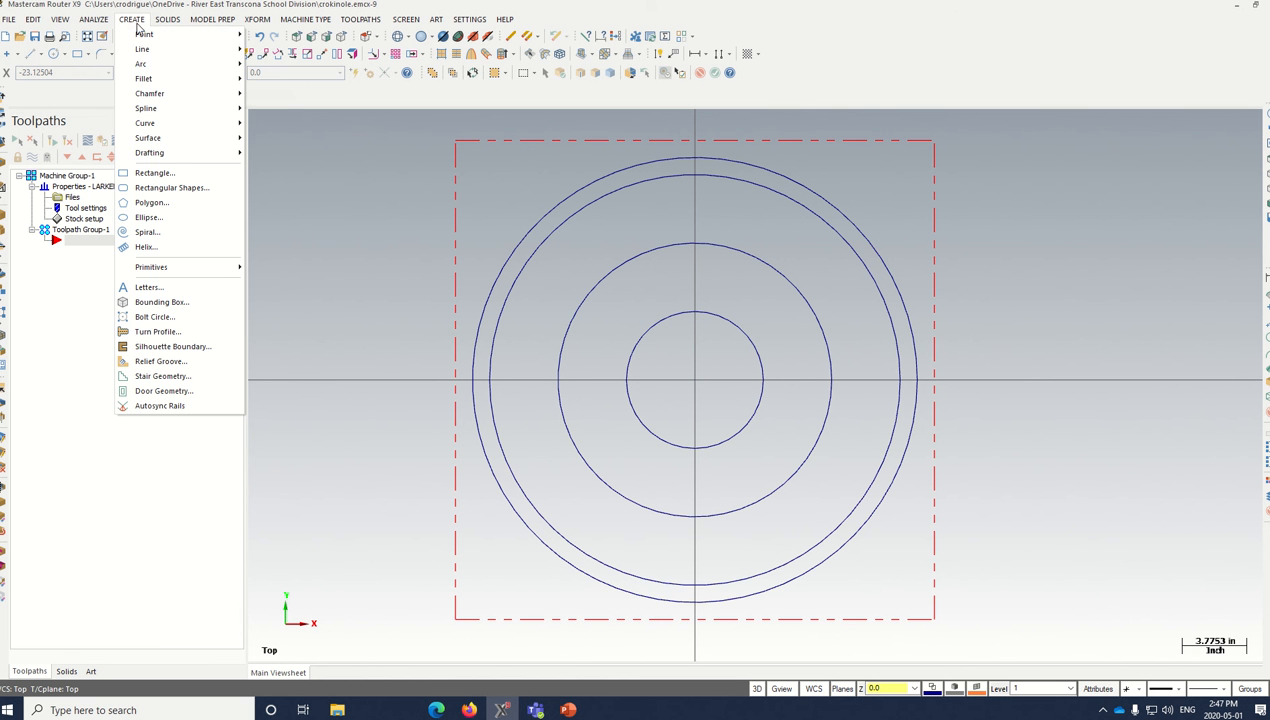
mouse_move(155, 65)
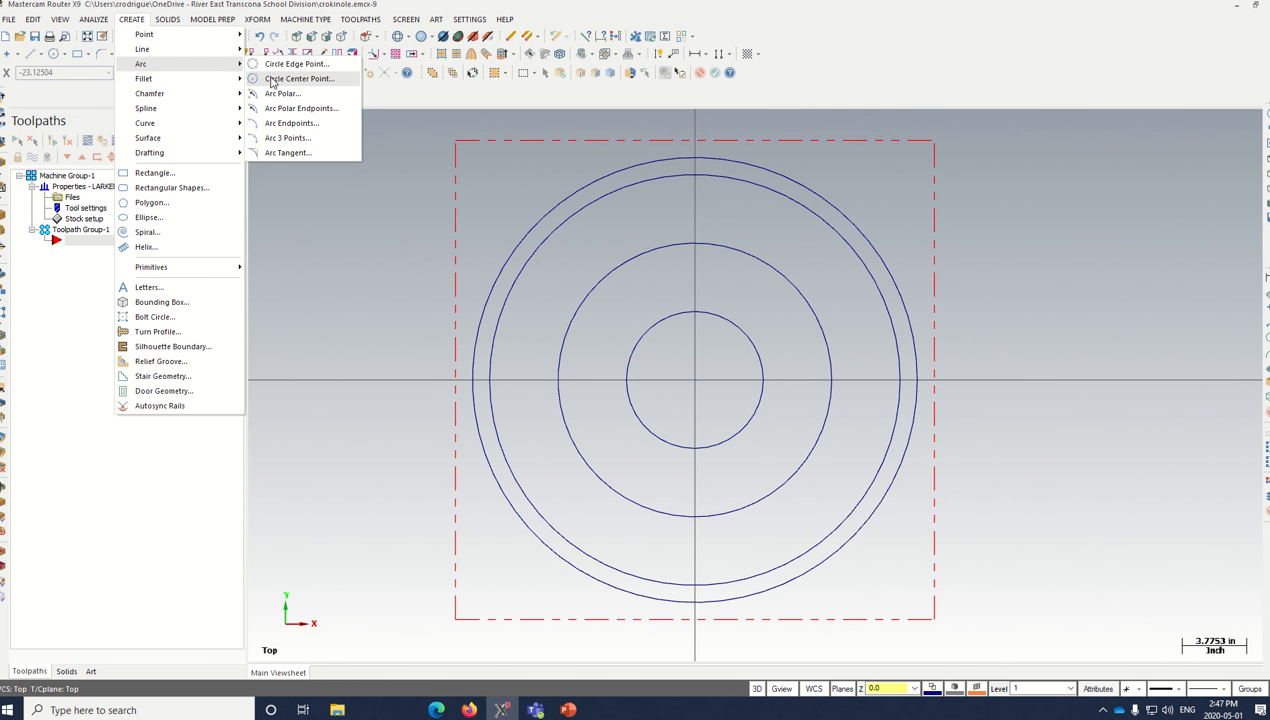
left_click(272, 80)
left_click(685, 380)
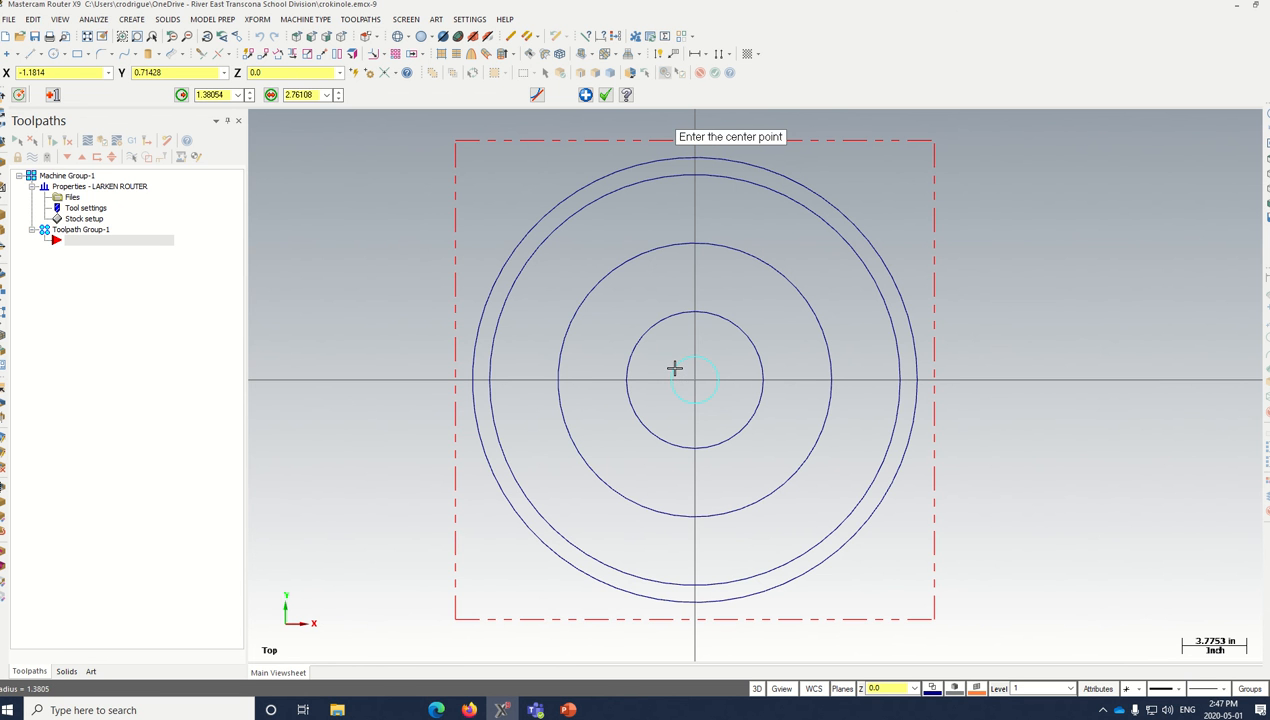
double_click(305, 94)
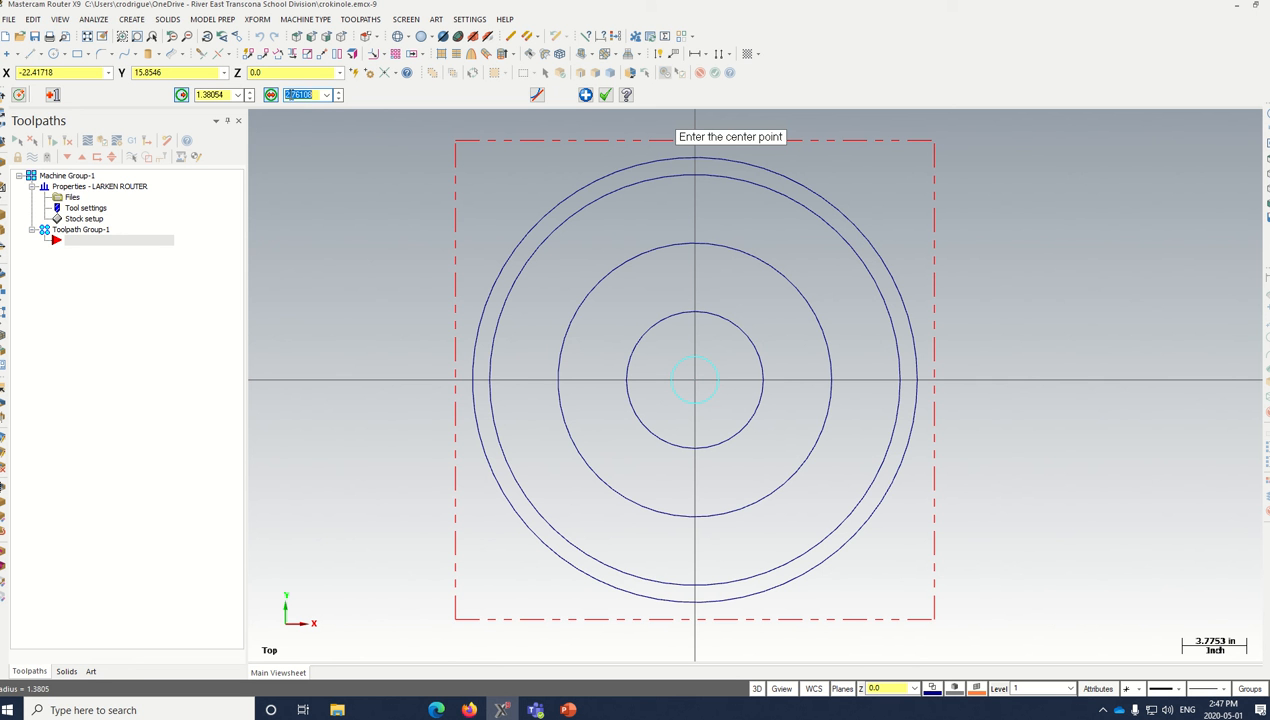
Switch to Calculator to work out 3 divided by 8 as a decimal, and close it to return to Mastercam
left_click(110, 711)
type("cal")
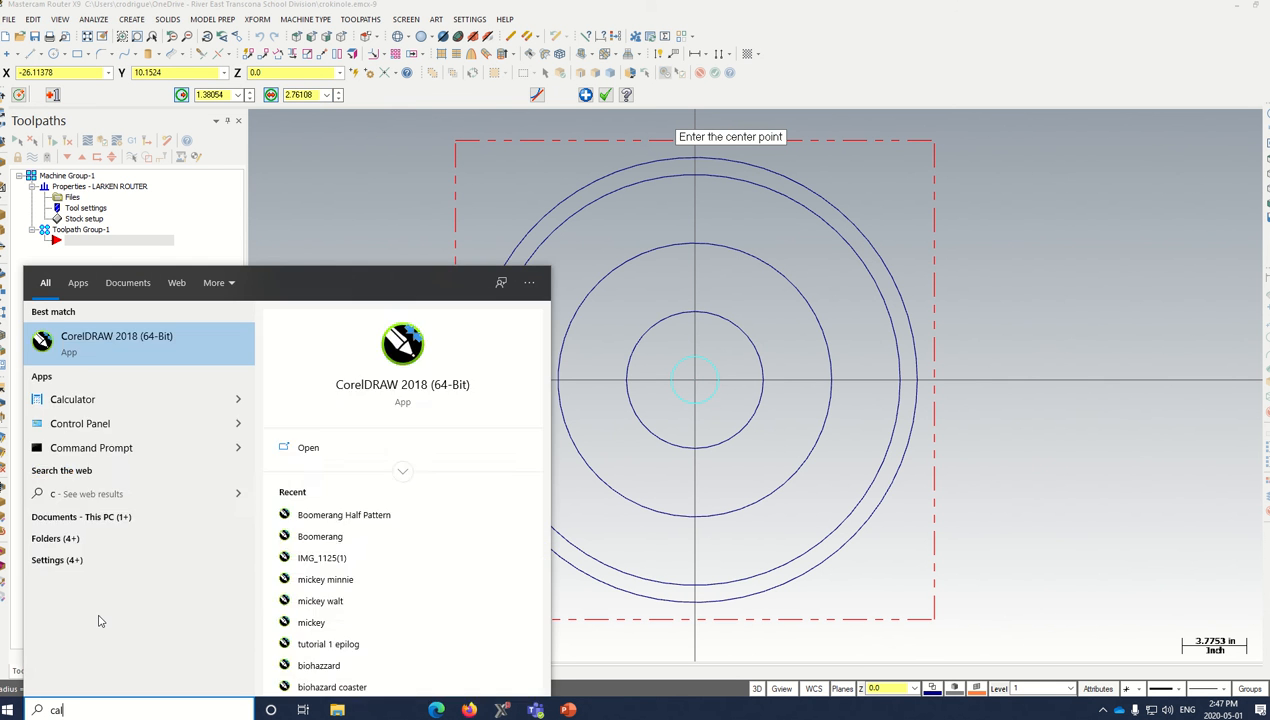
type("cukla")
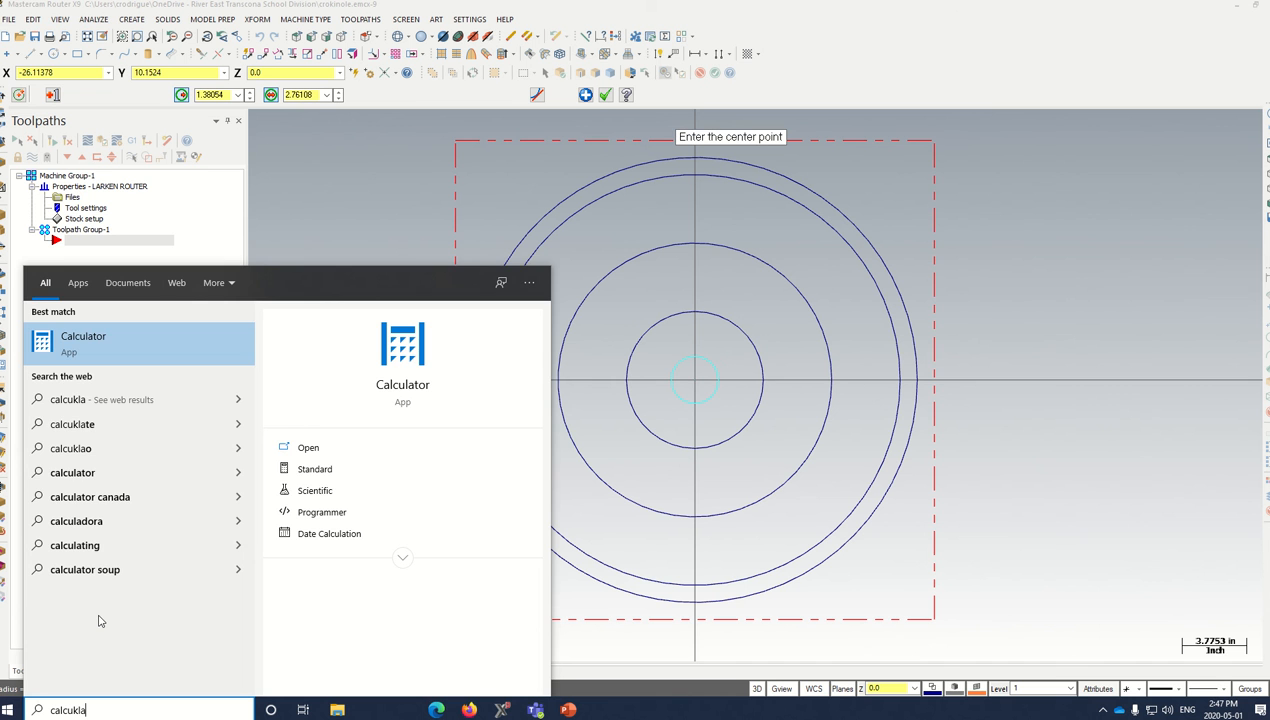
left_click(84, 345)
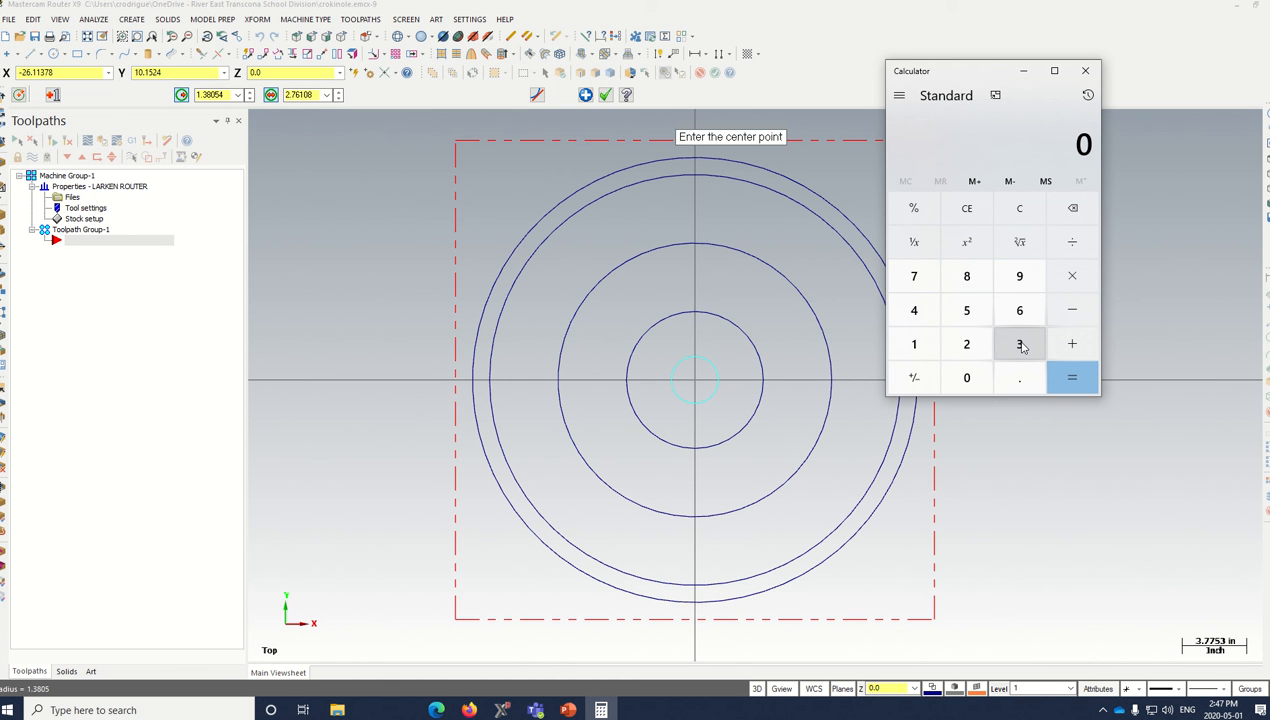
left_click(1021, 345)
left_click(1068, 243)
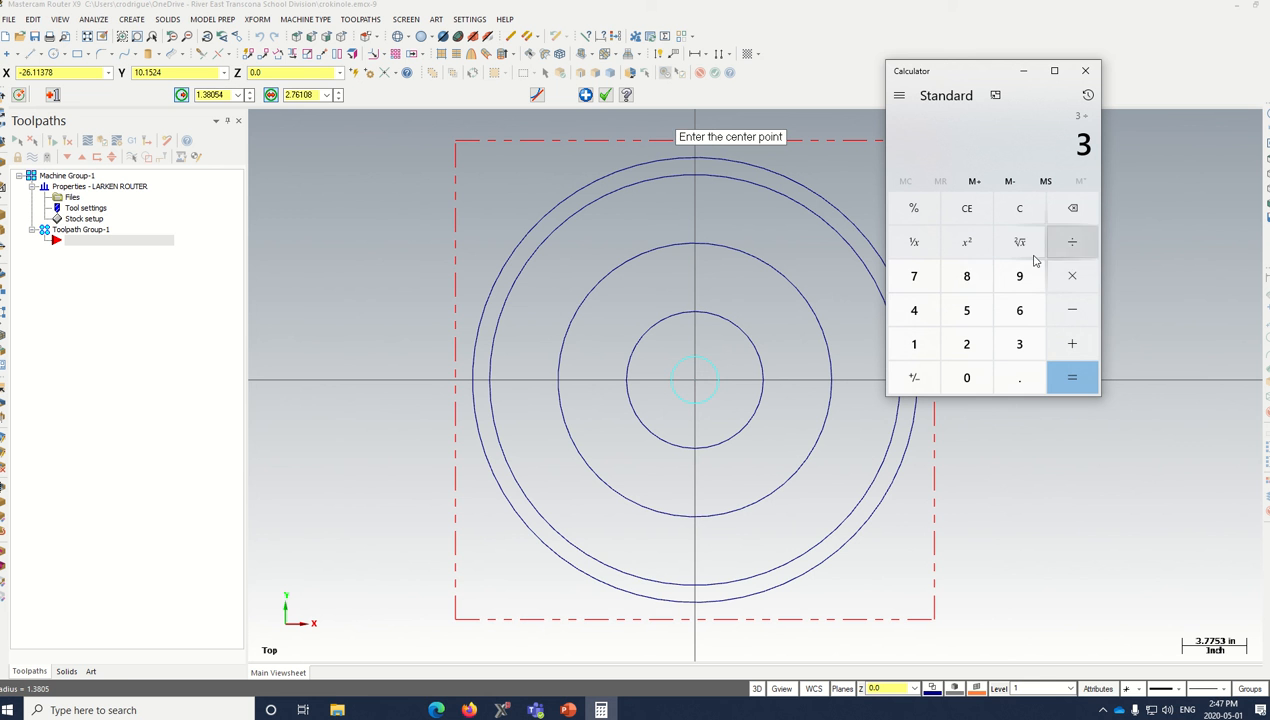
left_click(980, 283)
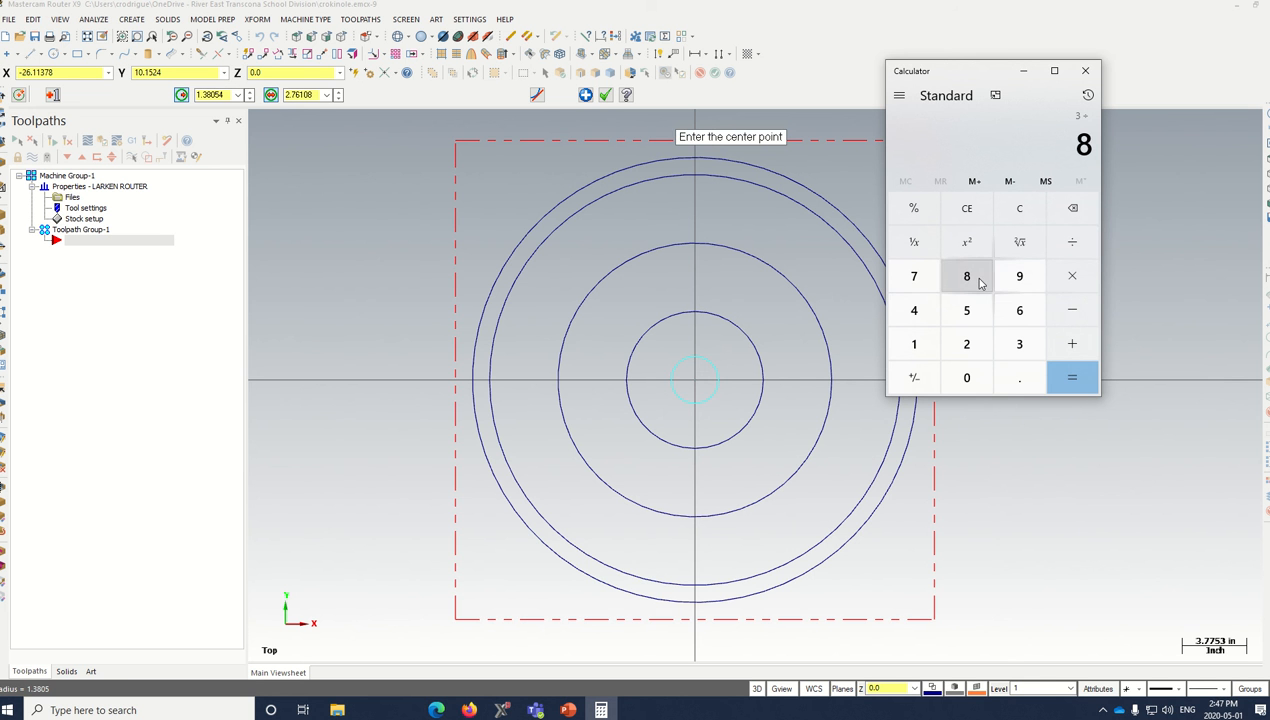
left_click(1070, 377)
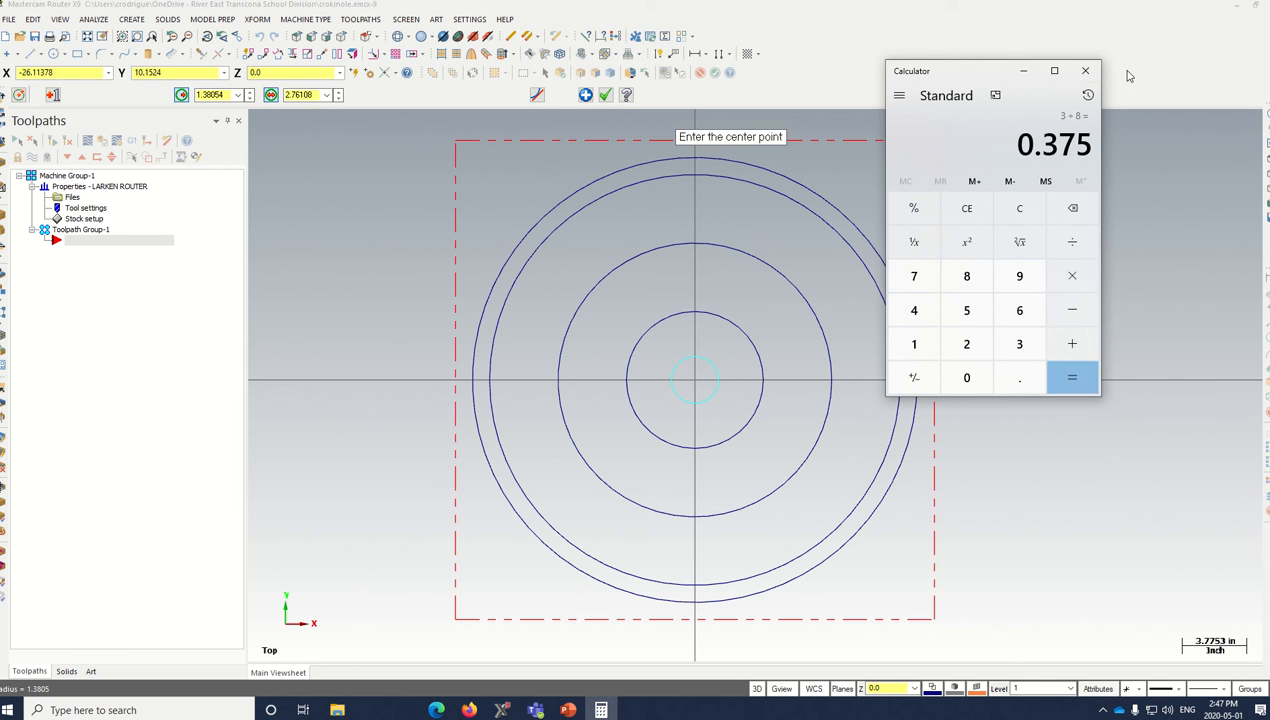
left_click(1086, 71)
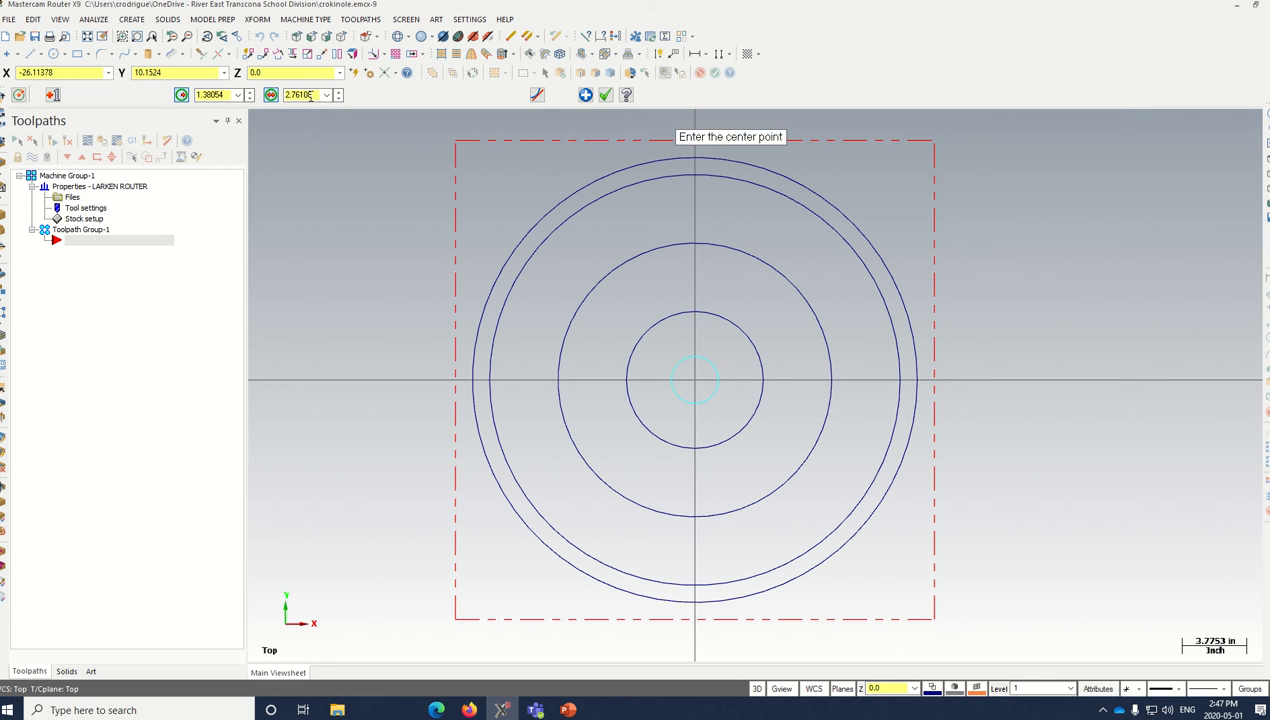
Set the new centre circle's diameter to 1.375 in and finish the circle command
double_click(300, 95)
type("1.375")
left_click(605, 95)
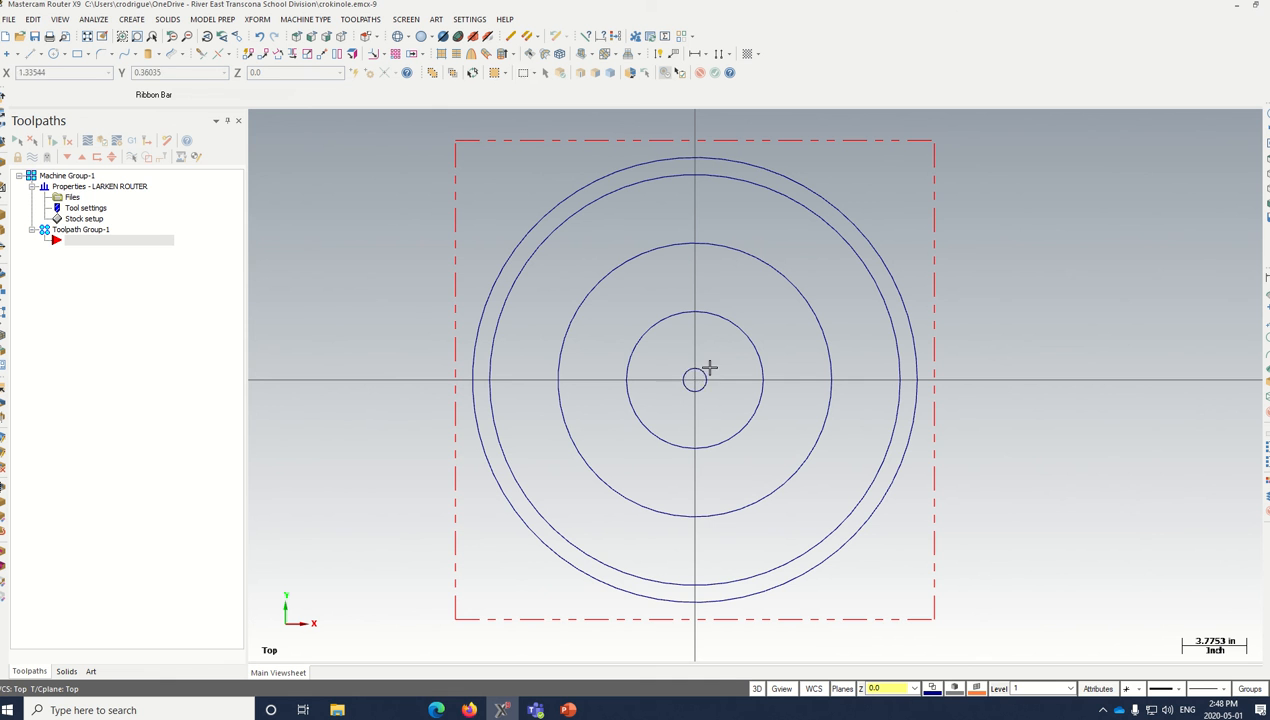